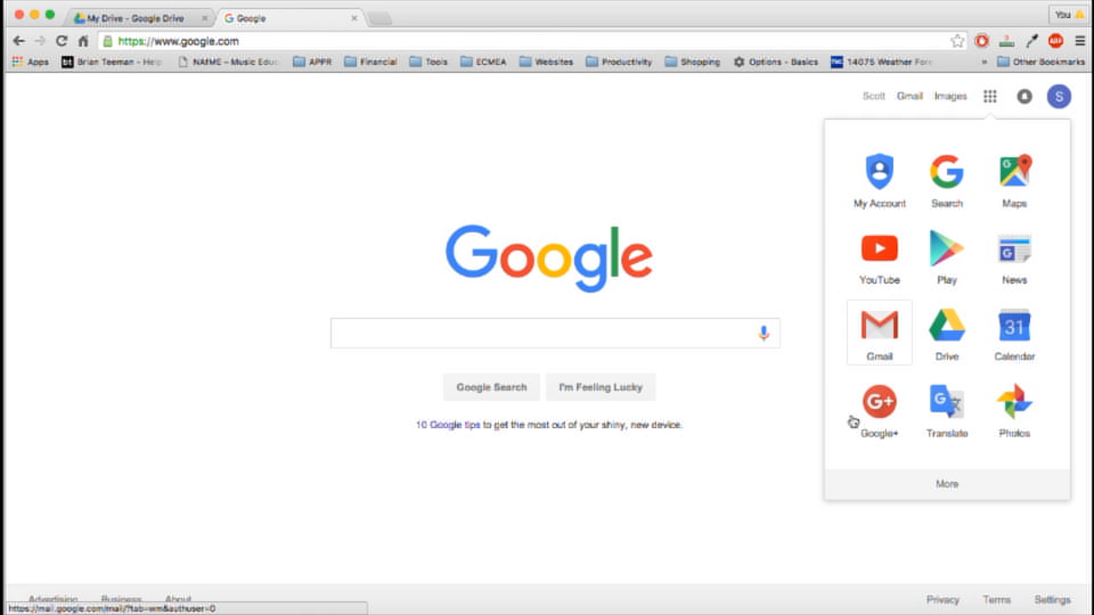
Open Google Forms from Google's full product list and dismiss the form editor's welcome dialog
click(946, 485)
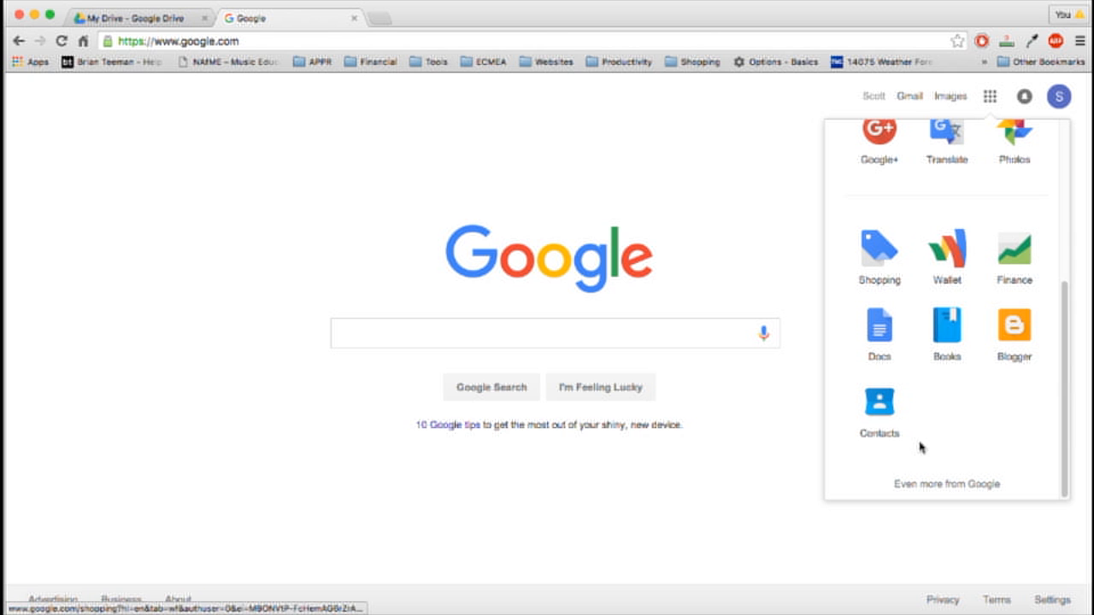
click(963, 484)
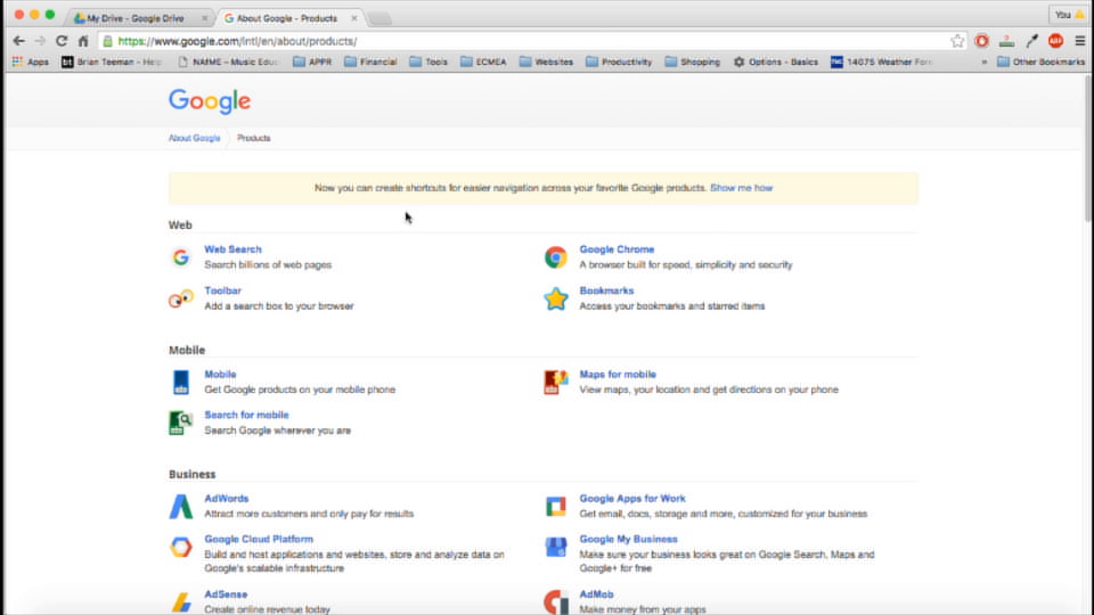
scroll(541, 293, down, 3)
scroll(540, 291, up, 3)
scroll(539, 290, down, 3)
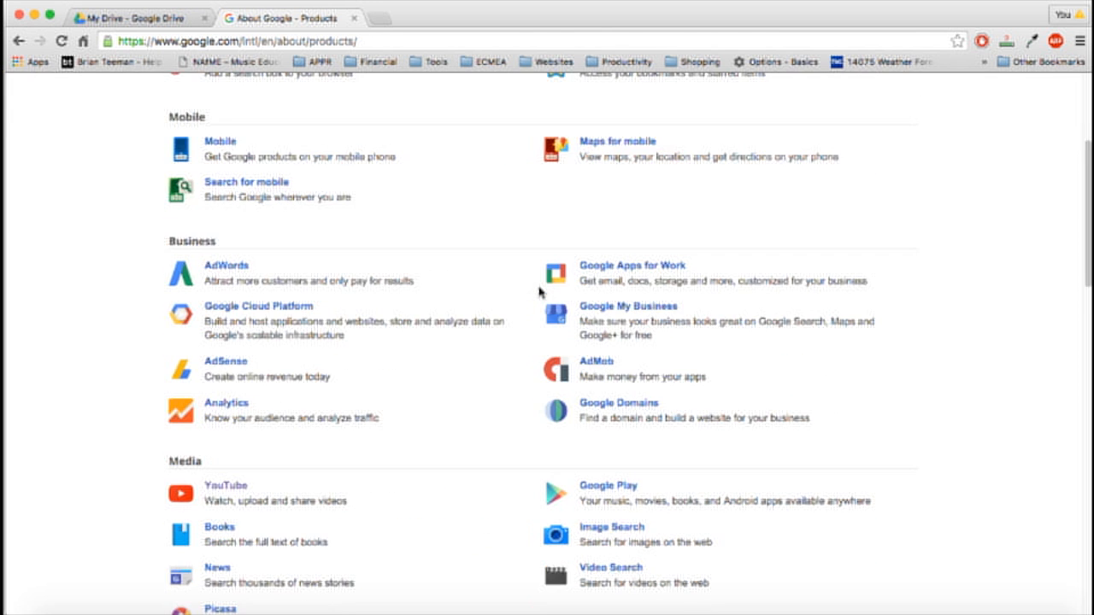
scroll(536, 290, down, 1)
scroll(533, 289, down, 6)
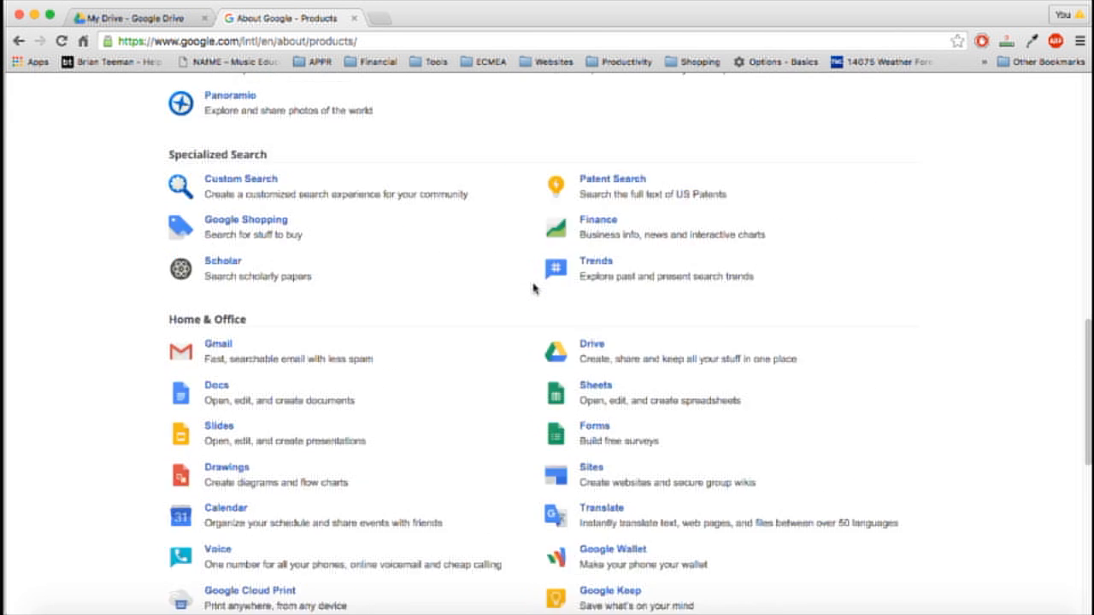
scroll(533, 288, up, 3)
scroll(533, 289, down, 3)
scroll(533, 289, down, 2)
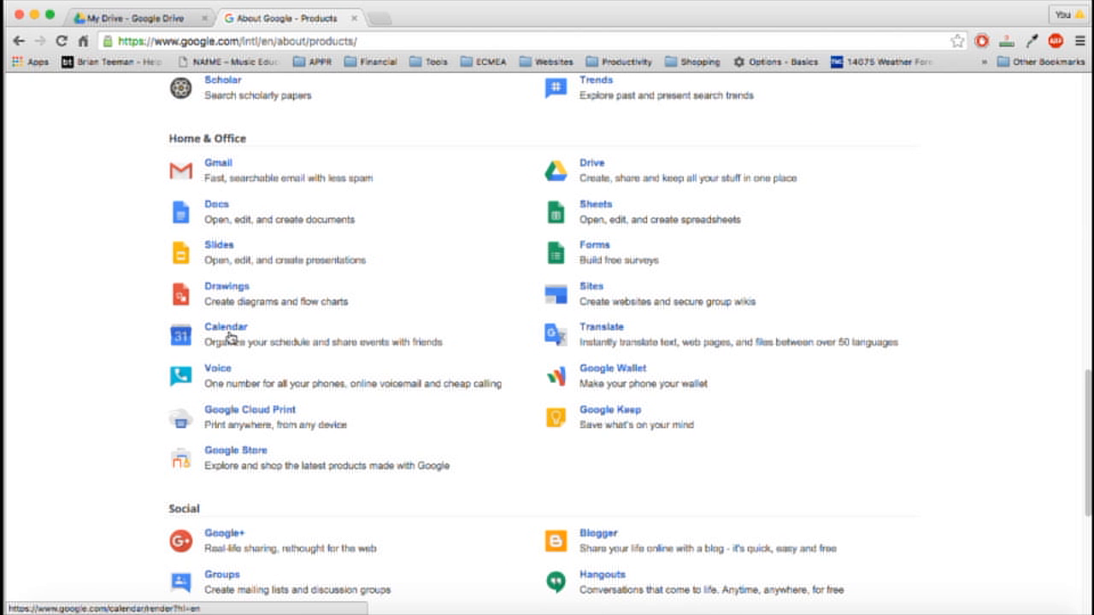
click(574, 250)
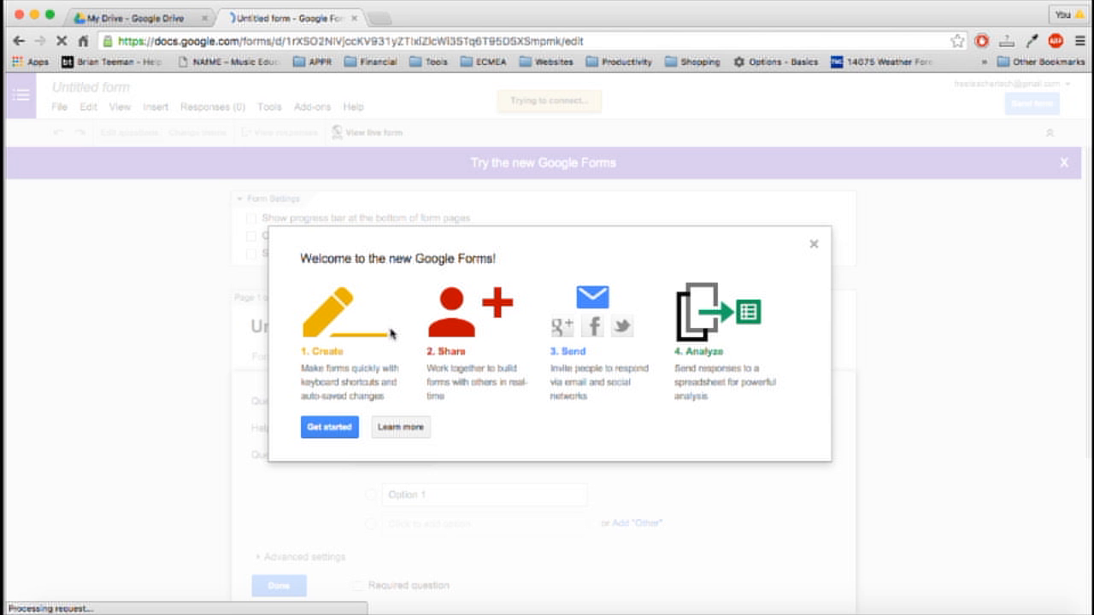
click(333, 431)
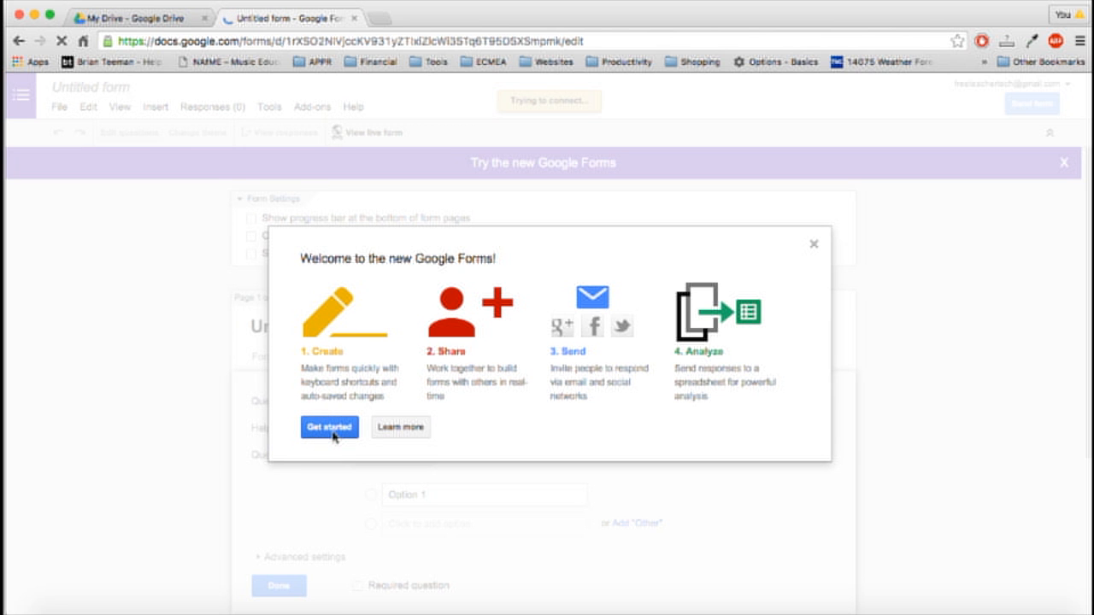
click(334, 434)
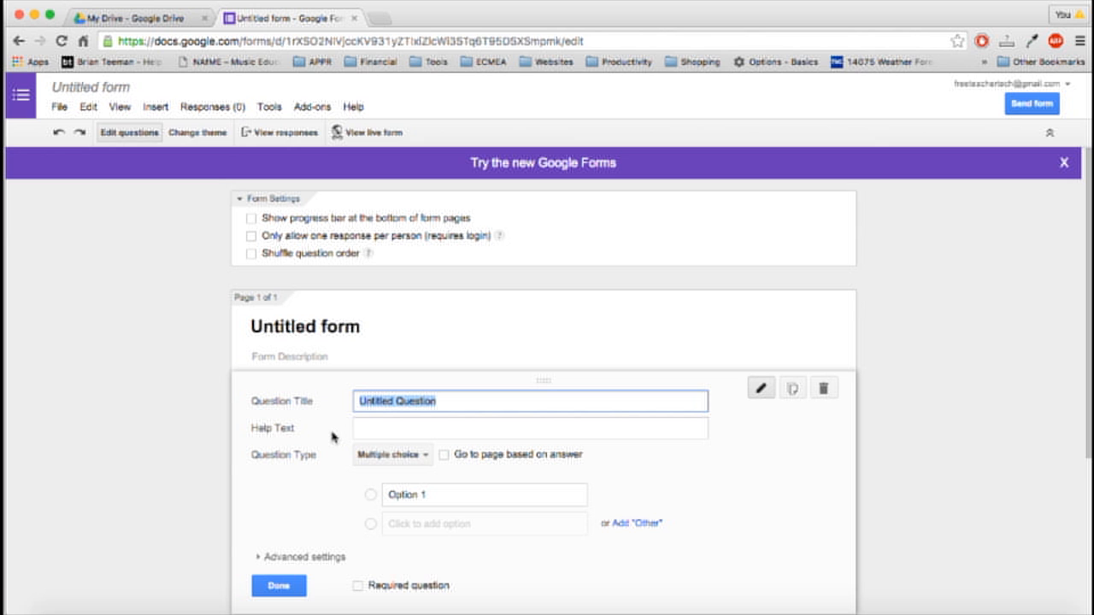
Title the form "FreeTeacherTech.com Survey"
click(322, 327)
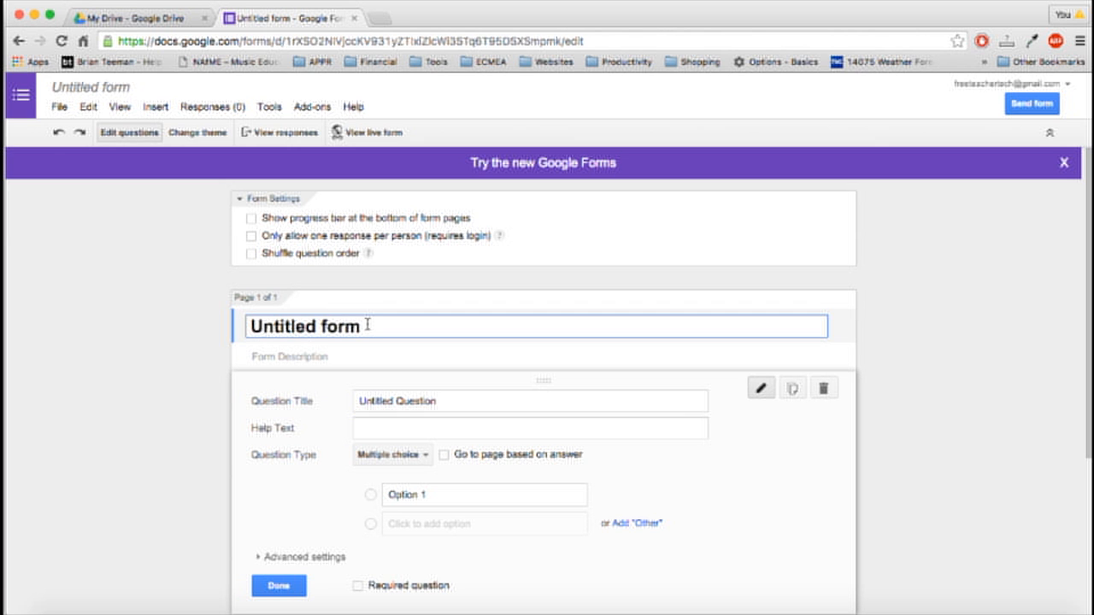
drag(368, 325, 127, 329)
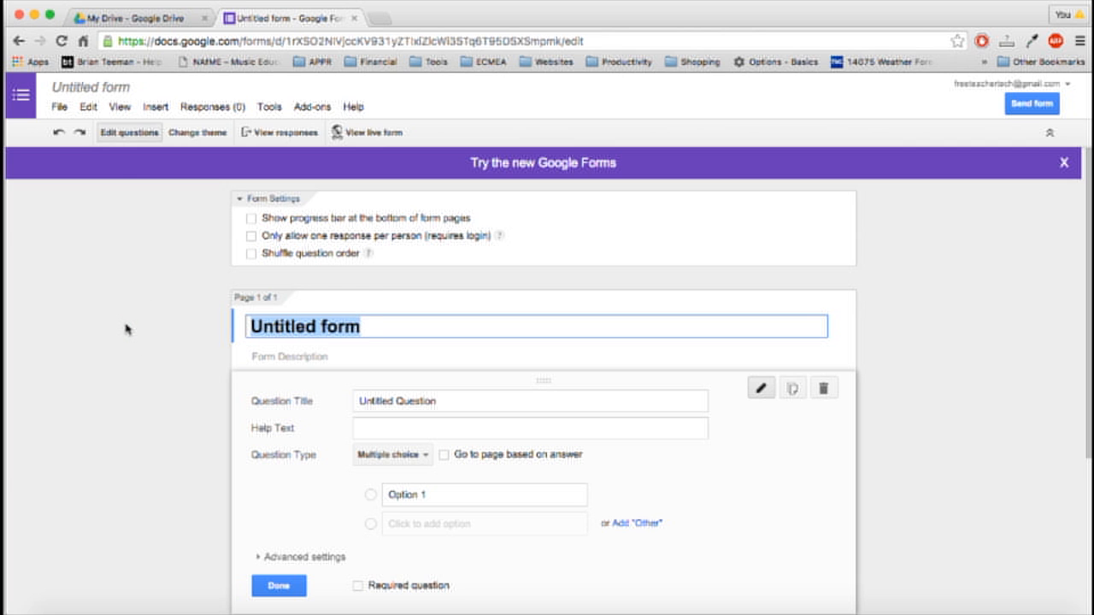
text(FreeTeac)
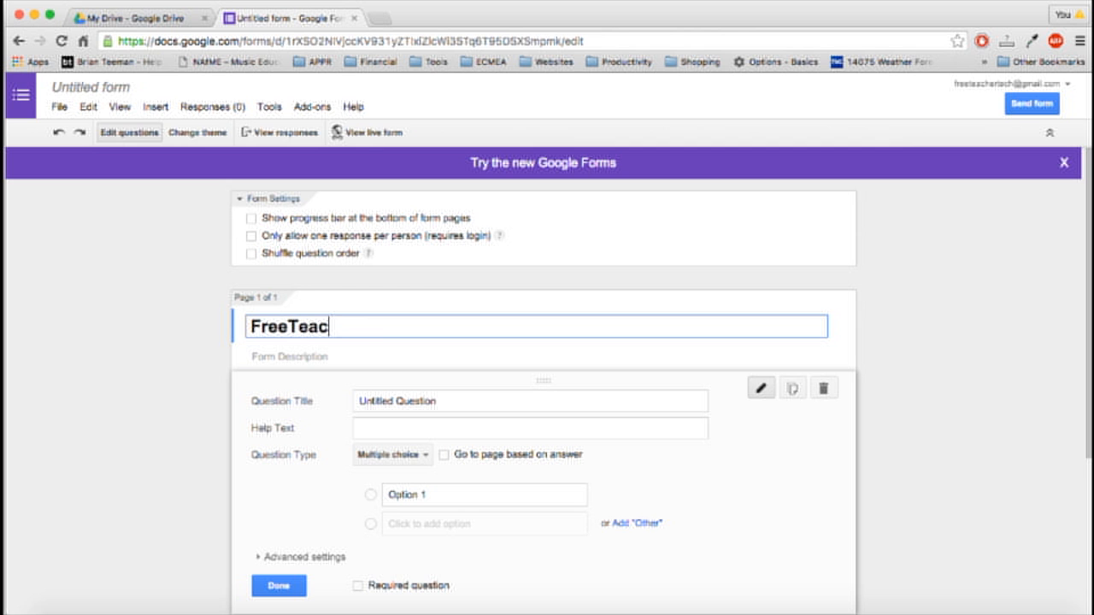
text(herTecg)
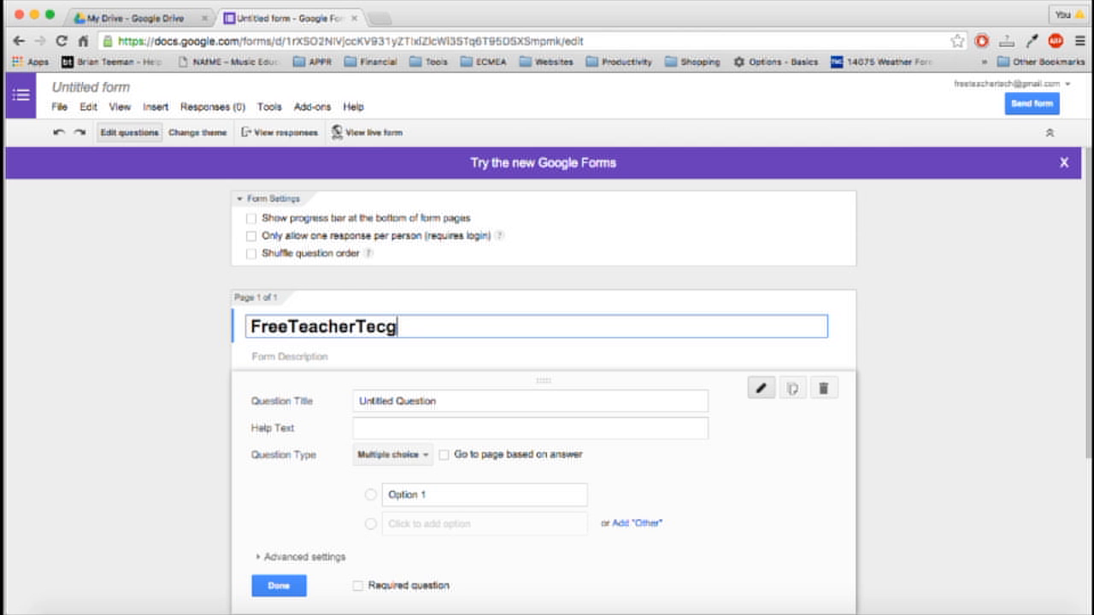
key(BackSpace)
text(h.com S)
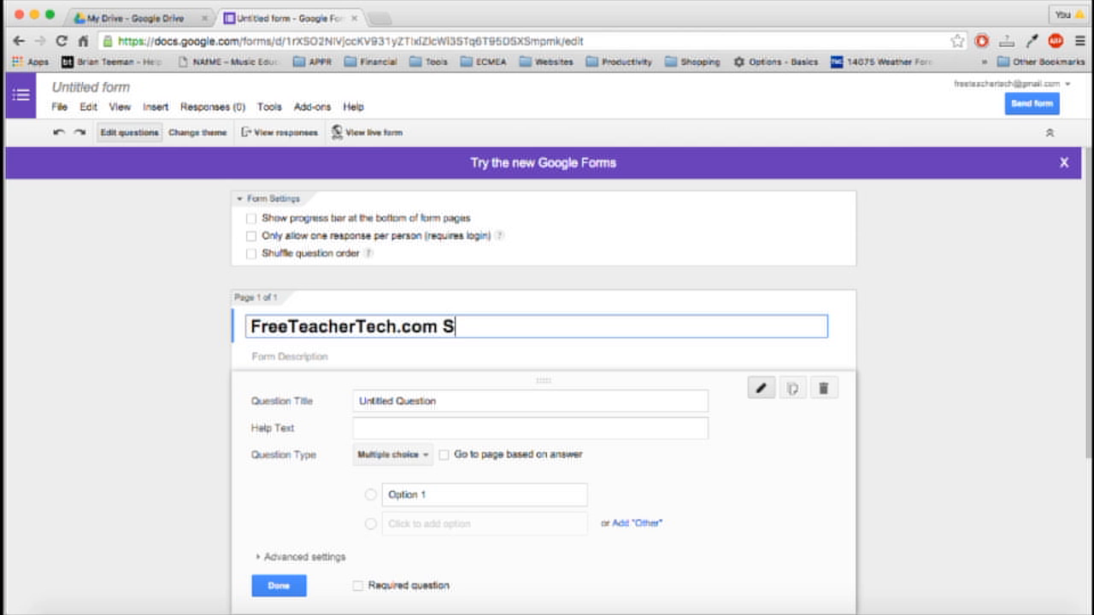
text(urvey)
Enter "What do you want to learn about next?" as the form description
click(360, 359)
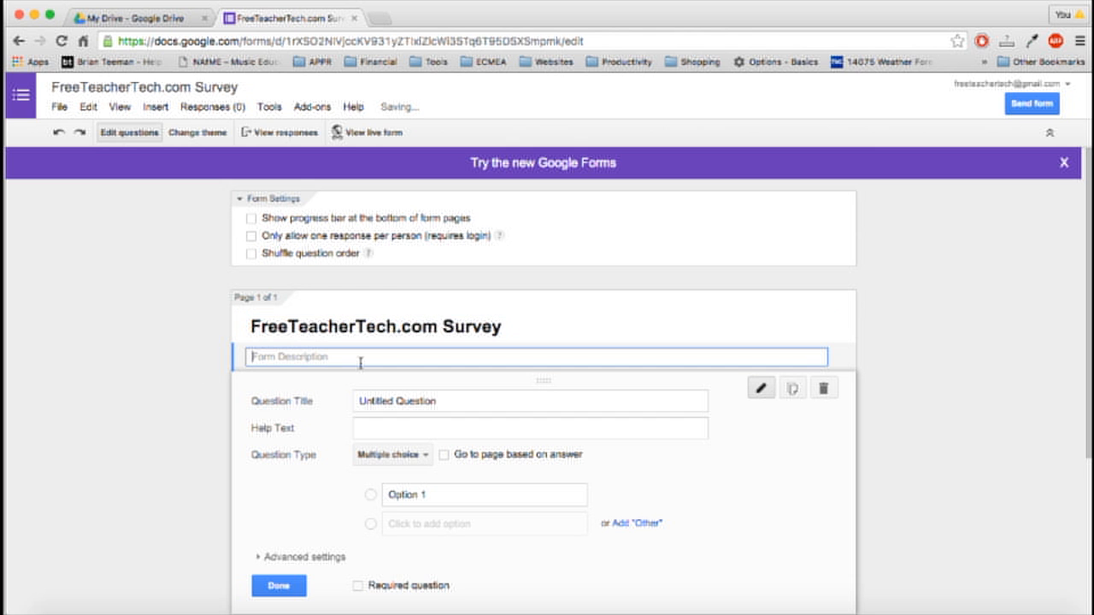
text(What)
key(BackSpace)
key(BackSpace)
key(BackSpace)
key(BackSpace)
text(What do yo)
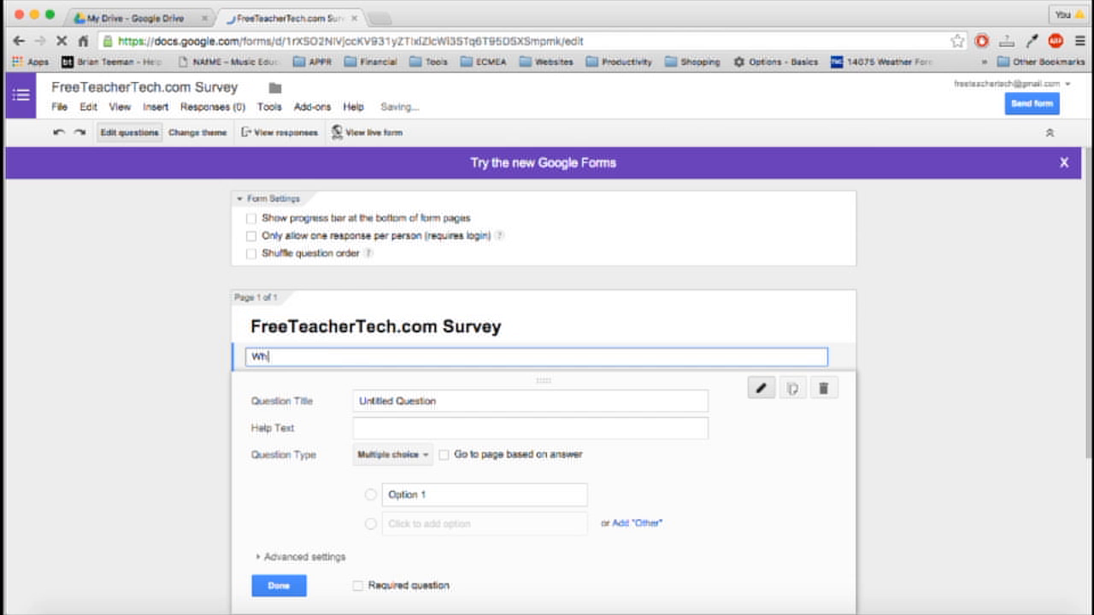
key(BackSpace)
key(BackSpace)
key(BackSpace)
key(BackSpace)
key(BackSpace)
key(BackSpace)
text(do yo)
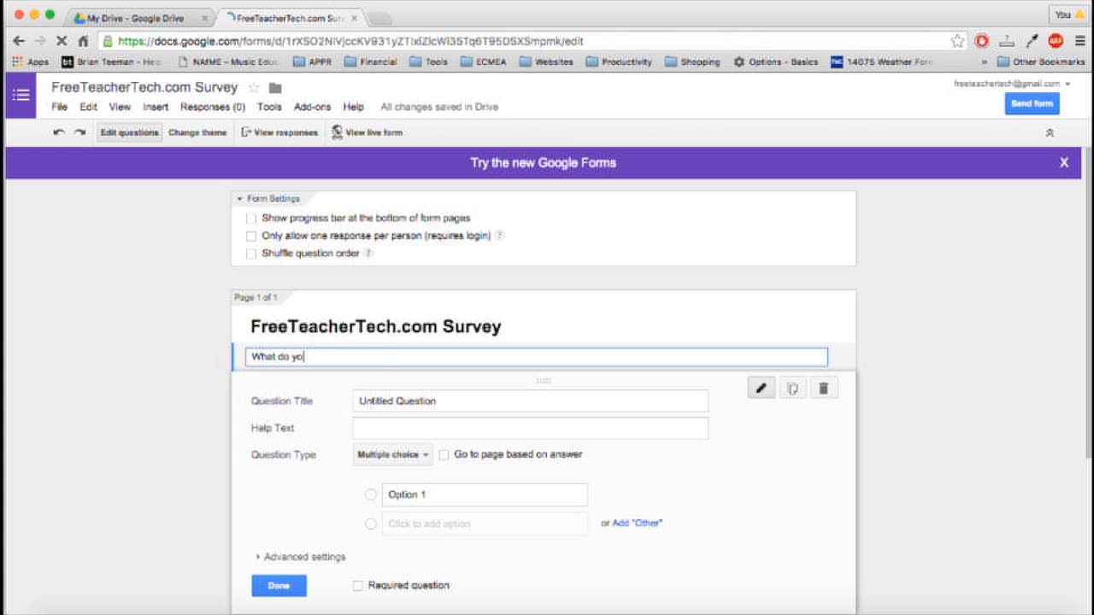
text(u want to learn ab)
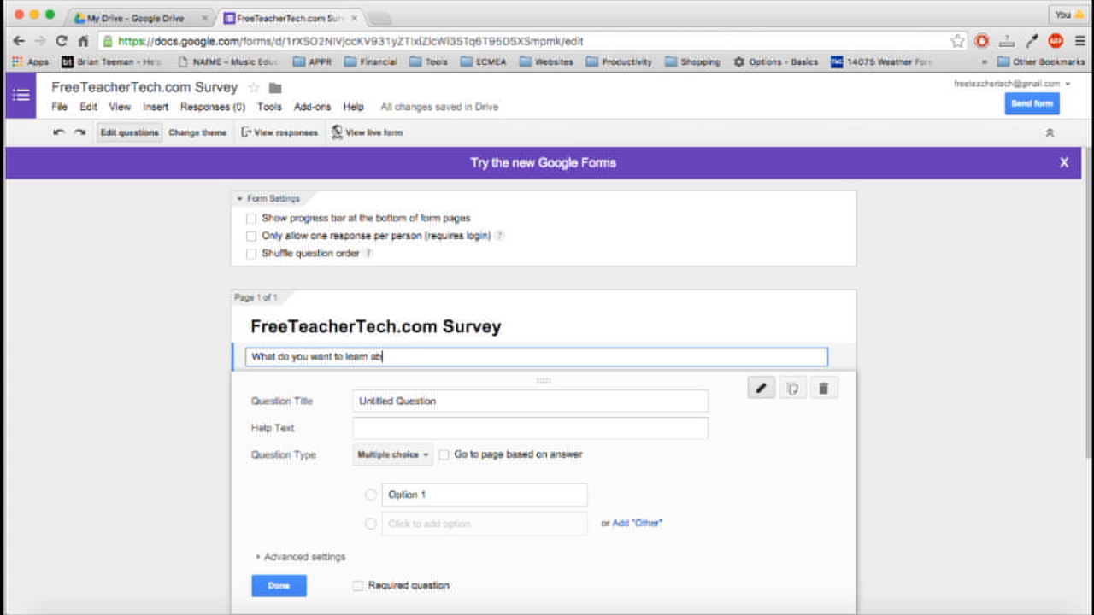
text(out next?)
Title the first question "I would describe myself as a..." and choose Multiple choice as its question type
scroll(319, 298, down, 3)
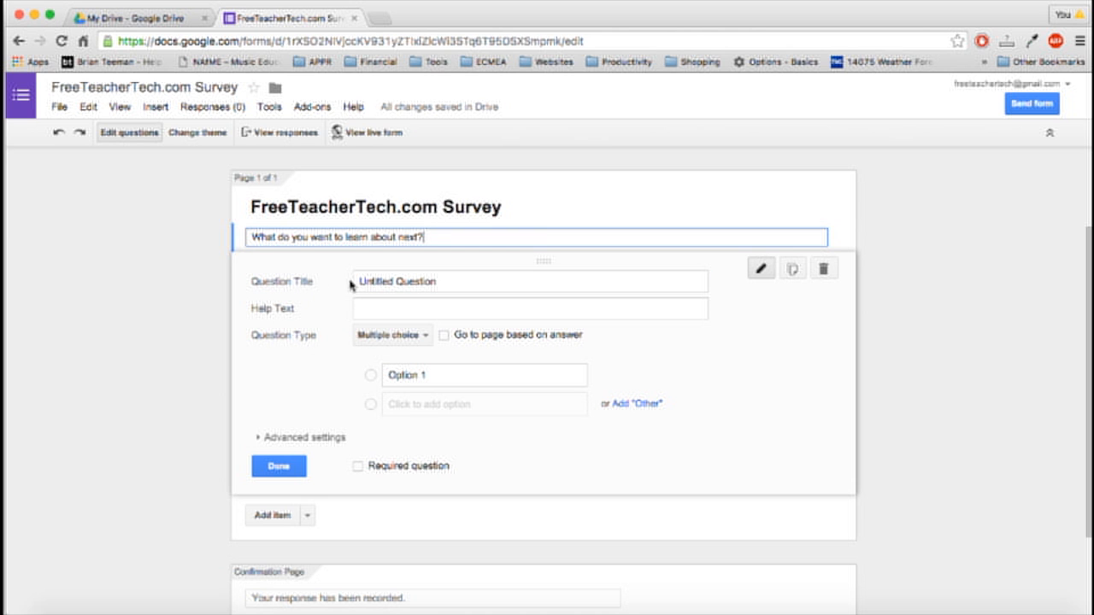
click(377, 280)
drag(451, 283, 196, 273)
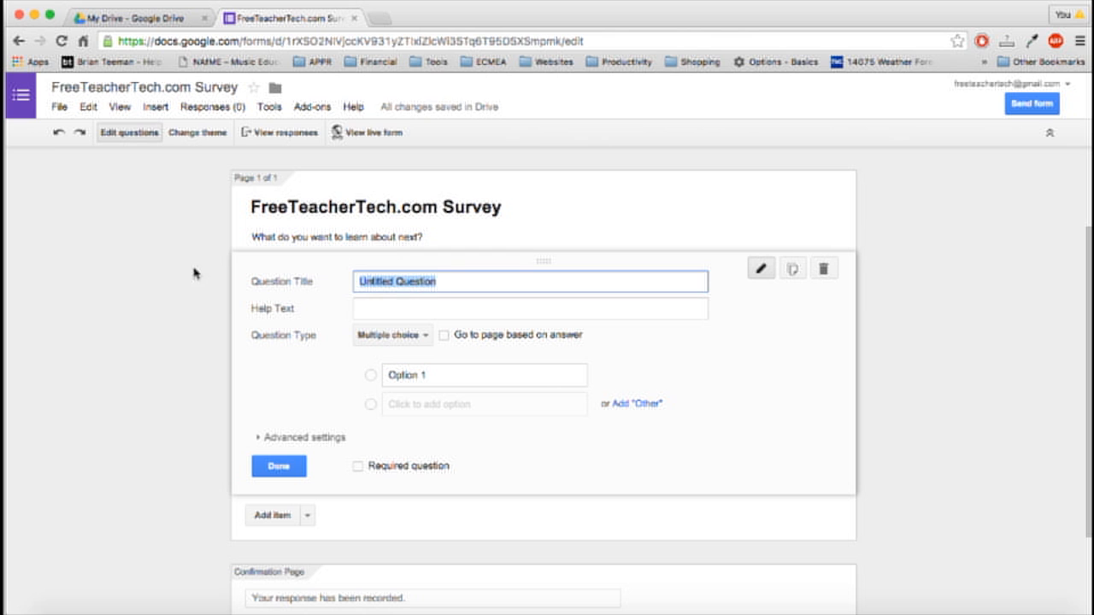
text(I)
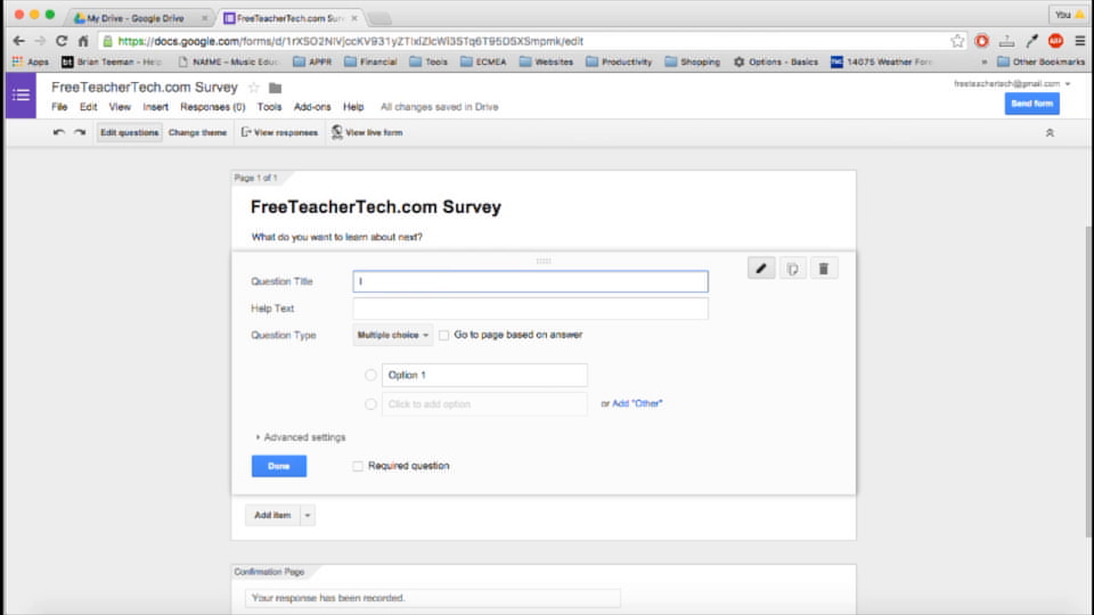
text( would describe myself a)
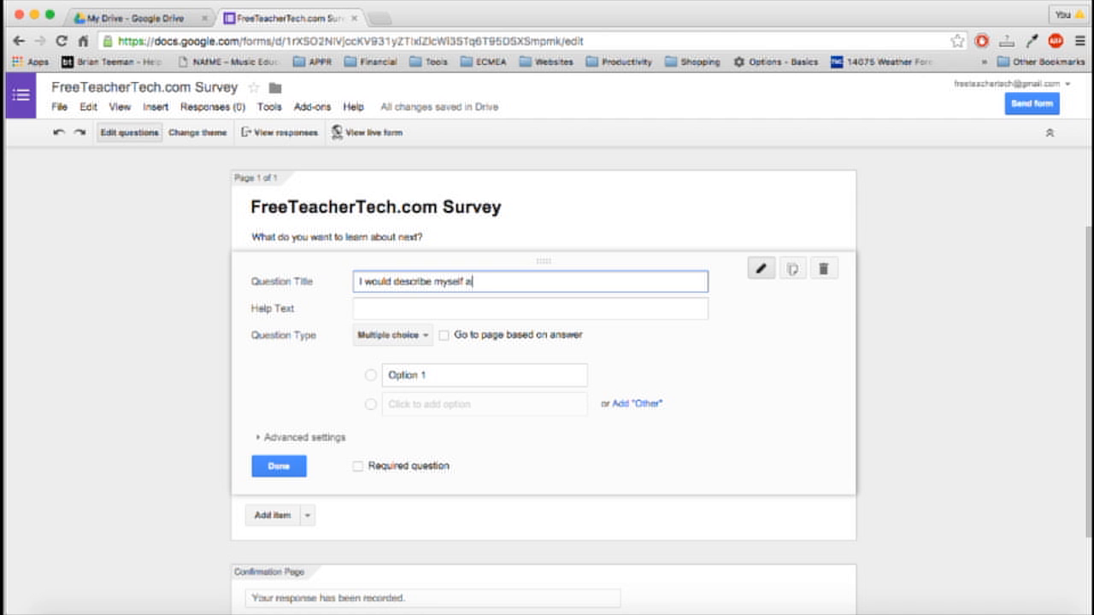
text(s a...)
click(390, 335)
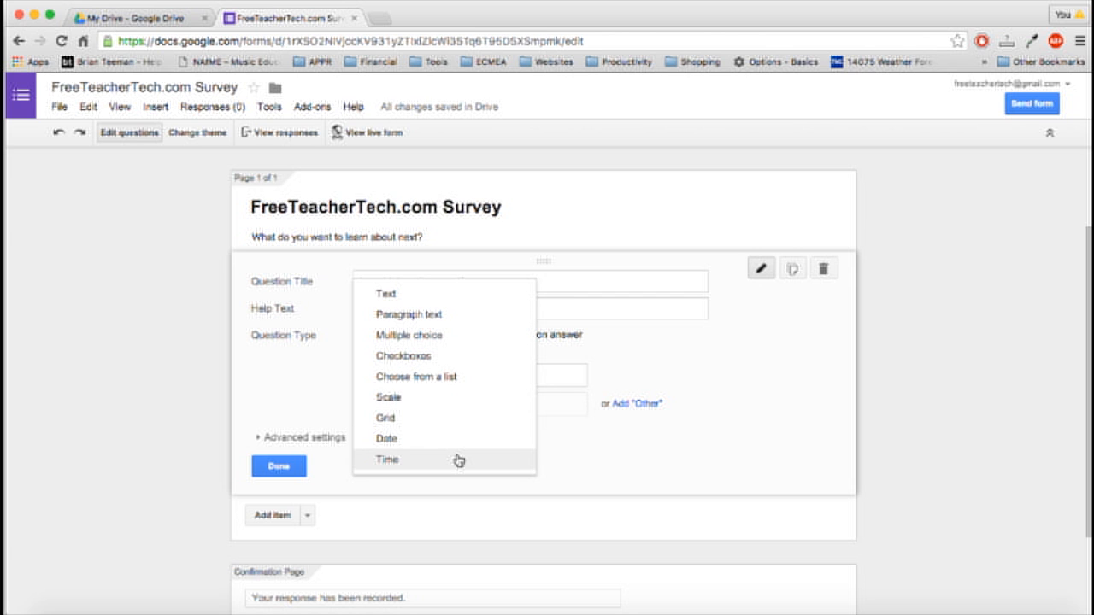
click(446, 345)
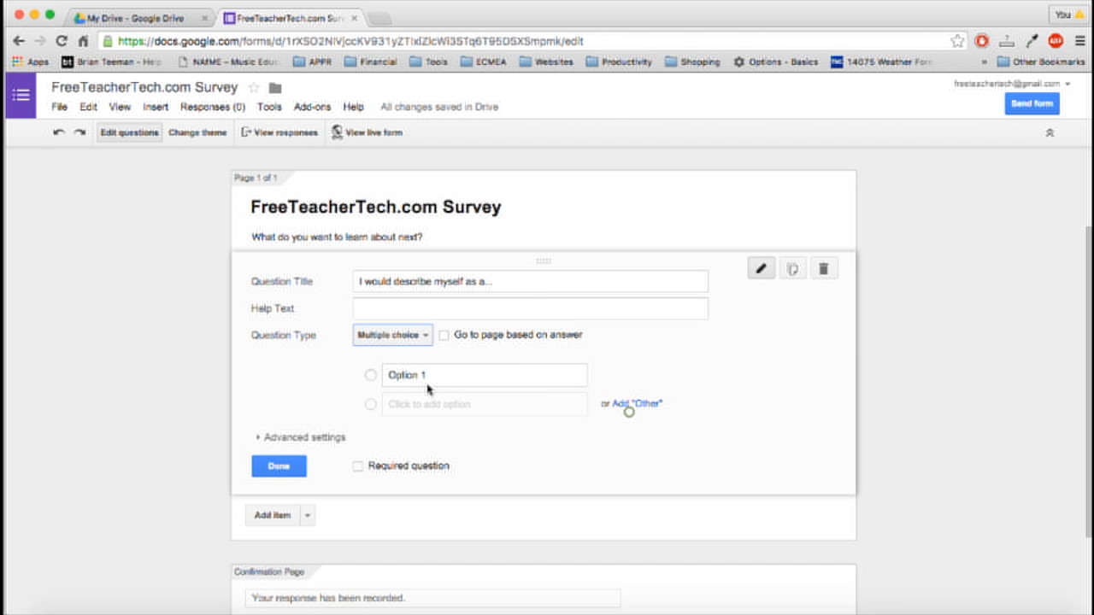
Add the help text "Choose one or write one in" to the question
click(395, 315)
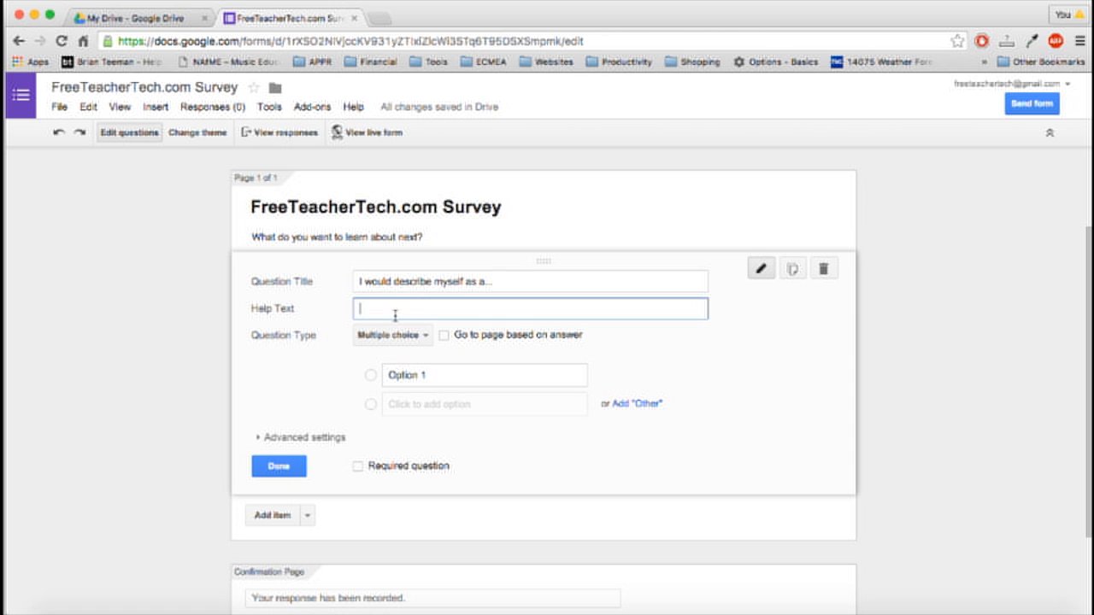
text(Choose one o)
key(BackSpace)
key(BackSpace)
key(BackSpace)
text(e or write one )
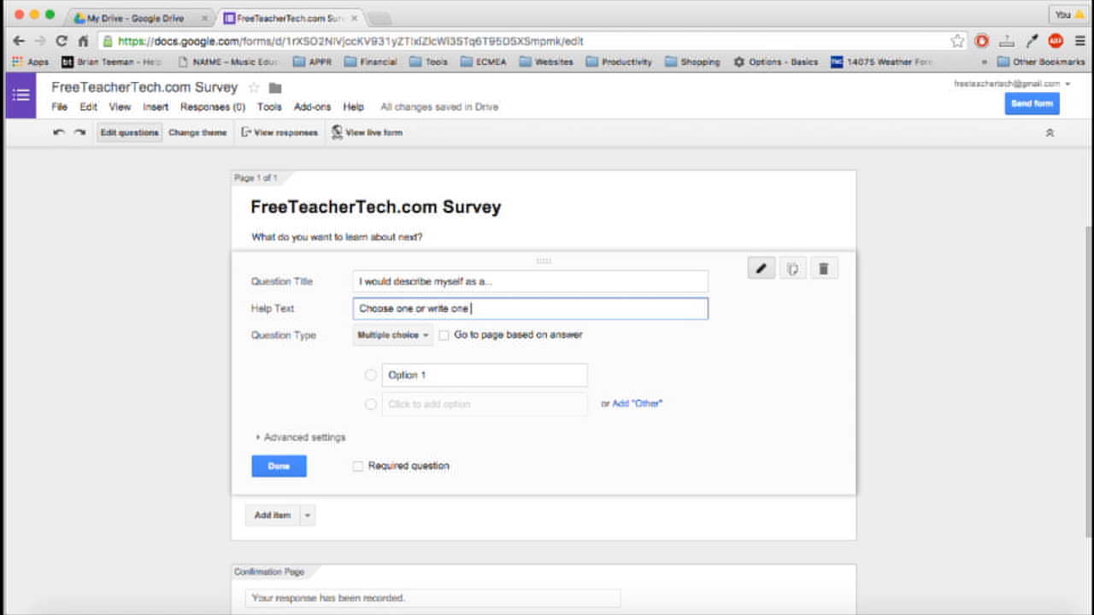
text(in)
Name the question's first answer option "Digital Native"
click(429, 375)
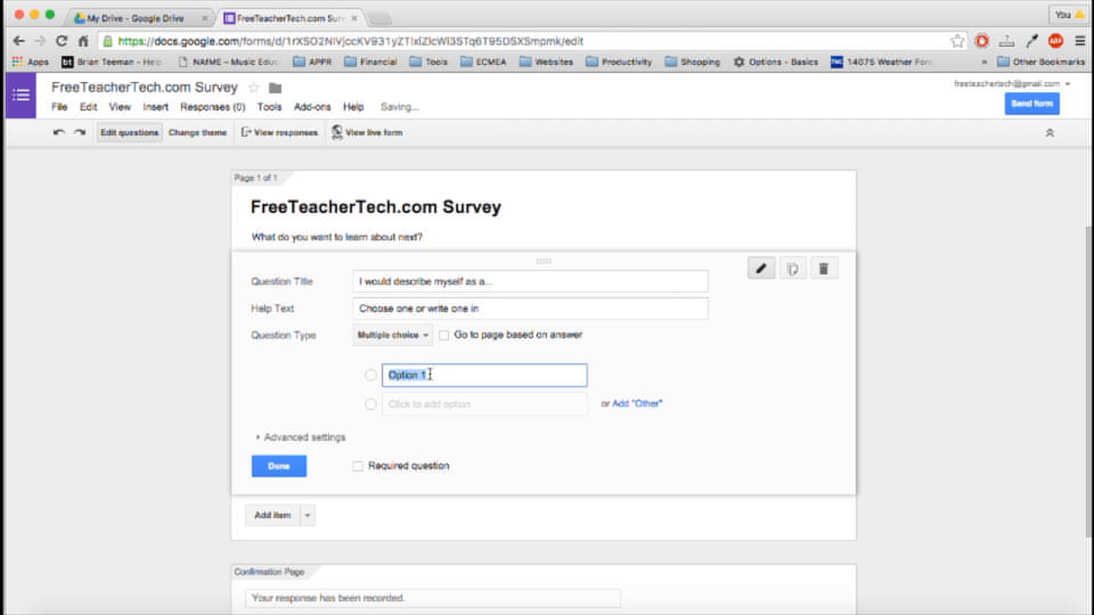
text(Digi)
key(BackSpace)
key(BackSpace)
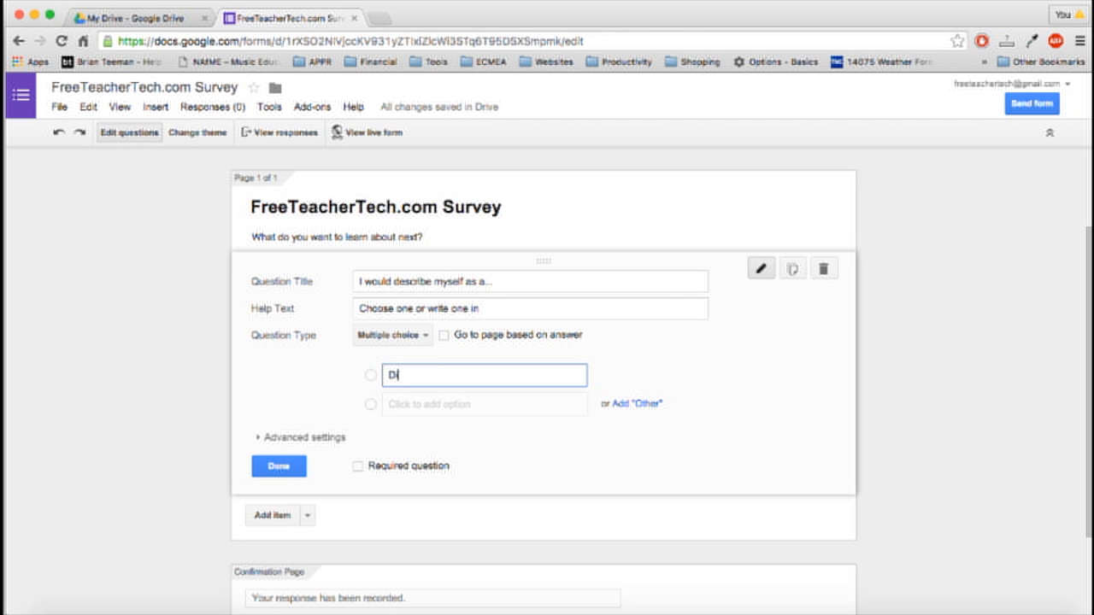
text(gita)
key(BackSpace)
key(BackSpace)
text(ital Native)
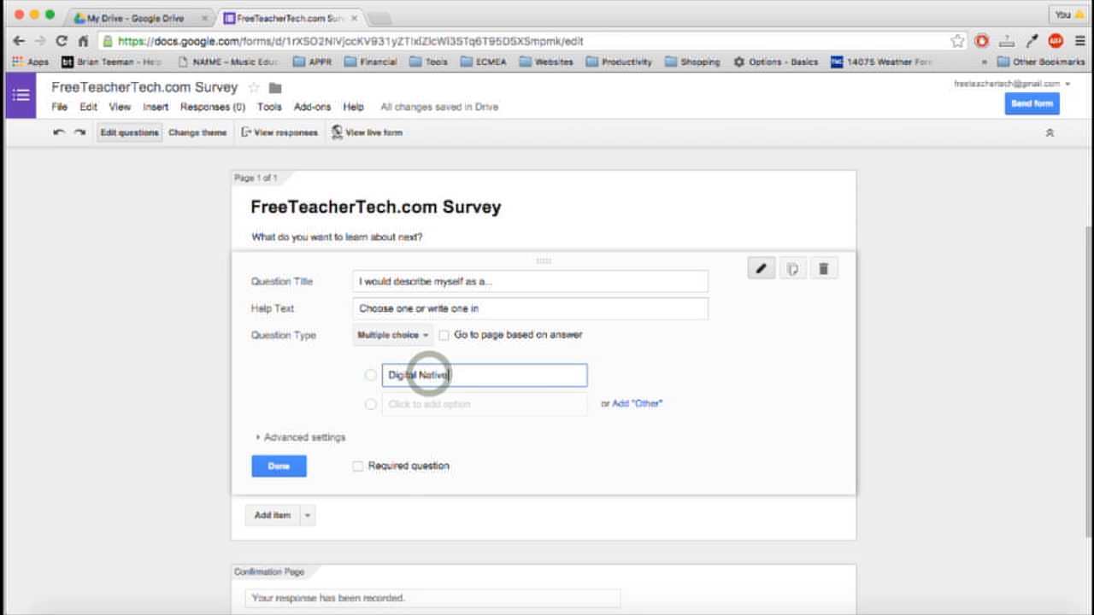
Add two more answer options and name the second one "Digital Immigrant"
click(435, 405)
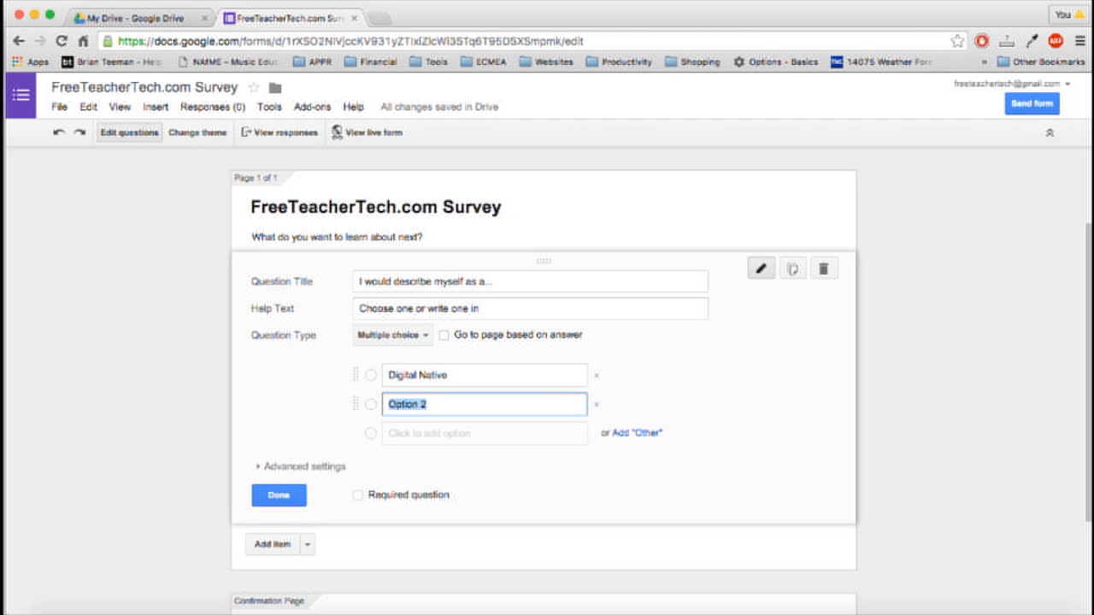
click(400, 434)
click(447, 405)
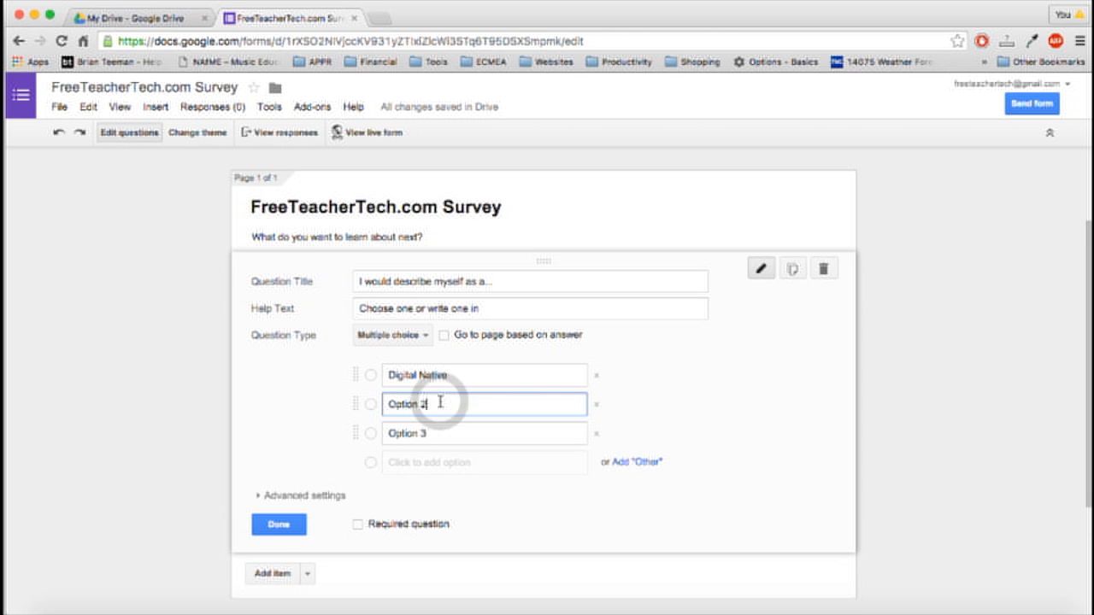
key(BackSpace)
key(BackSpace)
key(BackSpace)
key(BackSpace)
key(BackSpace)
key(BackSpace)
key(BackSpace)
key(BackSpace)
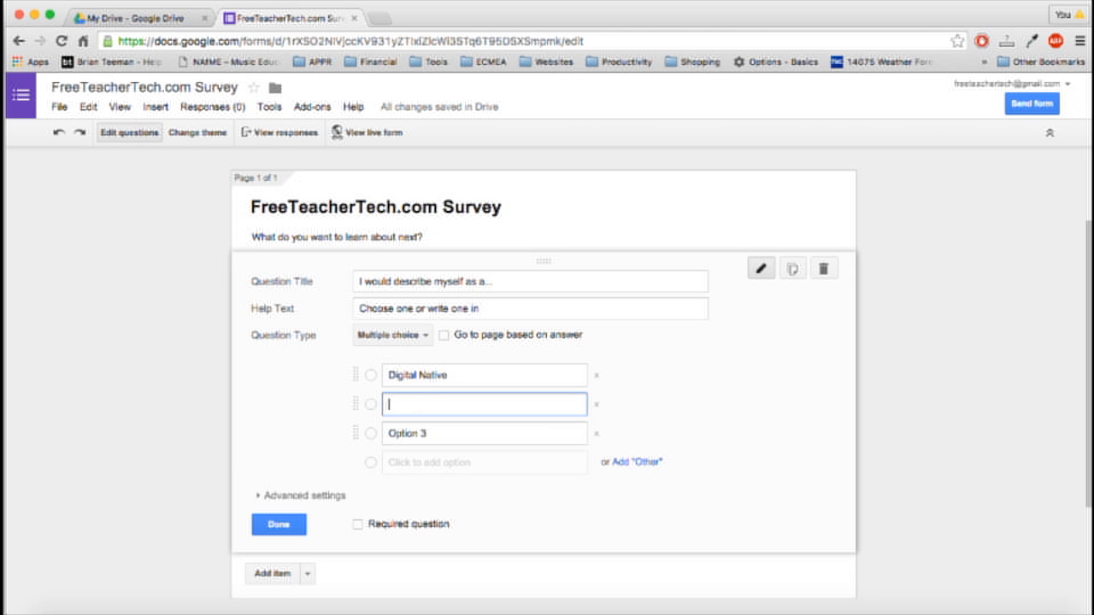
text(Digital Immigrant)
Insert "Technophobe" as the third answer option and remove the surplus "Option 3"
key(Return)
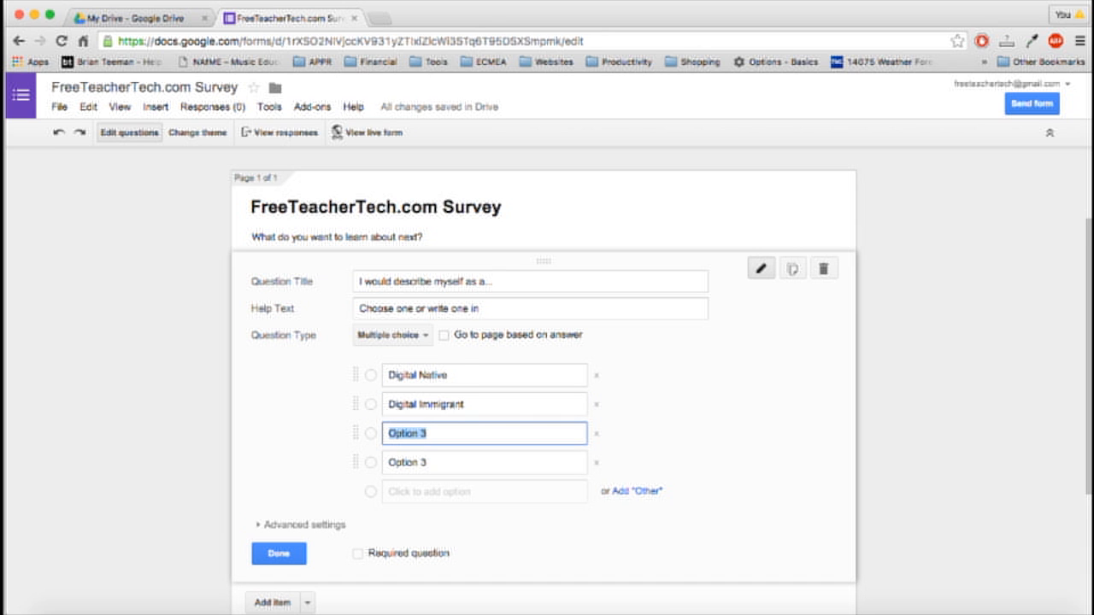
text(Technophobe)
click(595, 462)
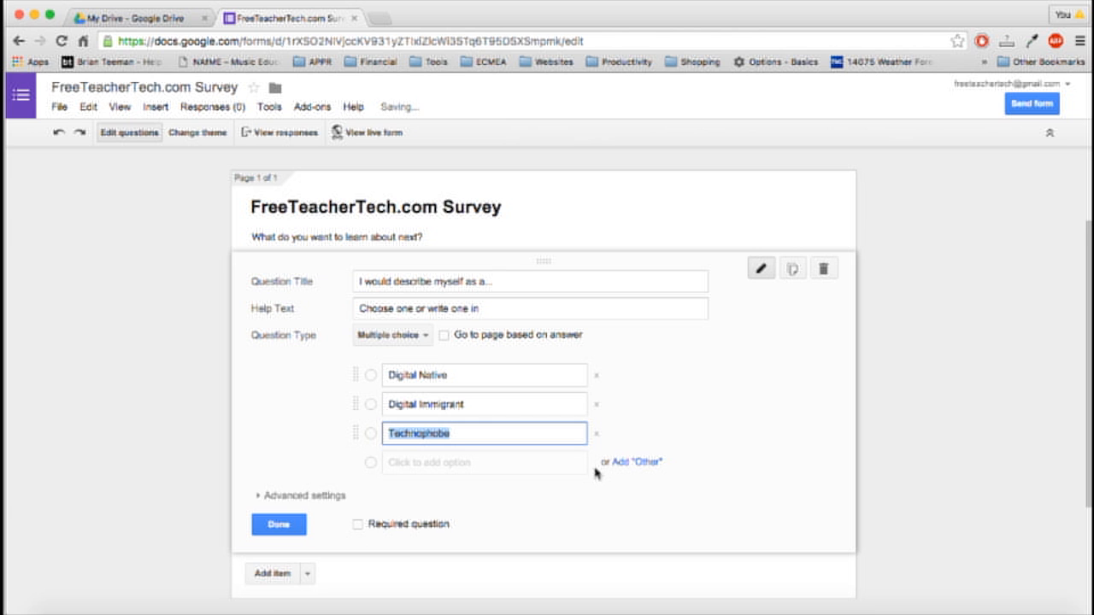
Add an "Other" write-in answer to the multiple choice question
click(646, 463)
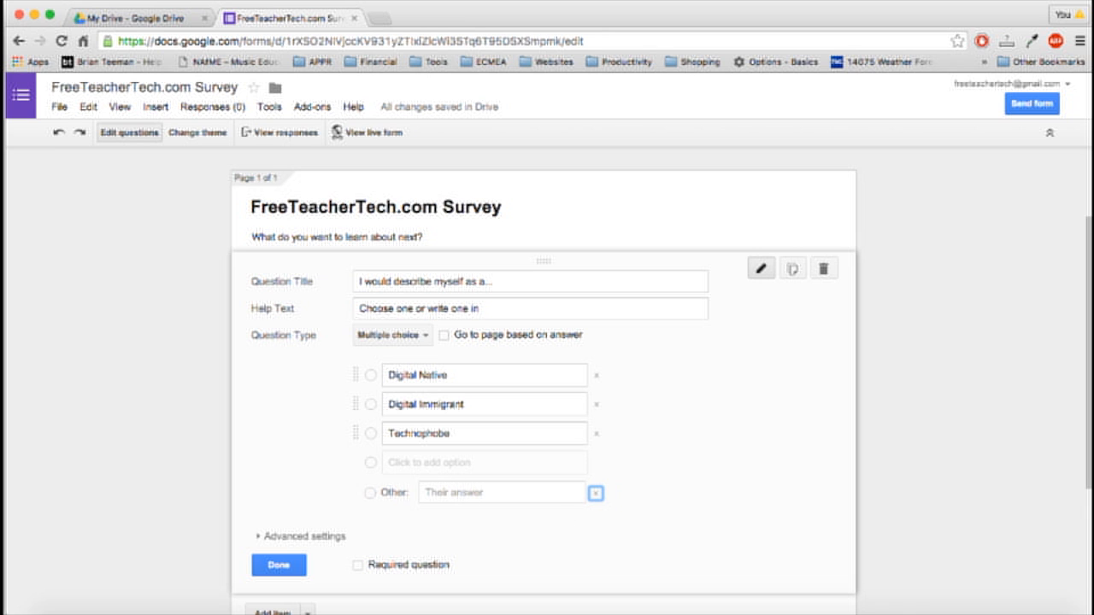
drag(355, 401, 245, 411)
scroll(245, 409, down, 5)
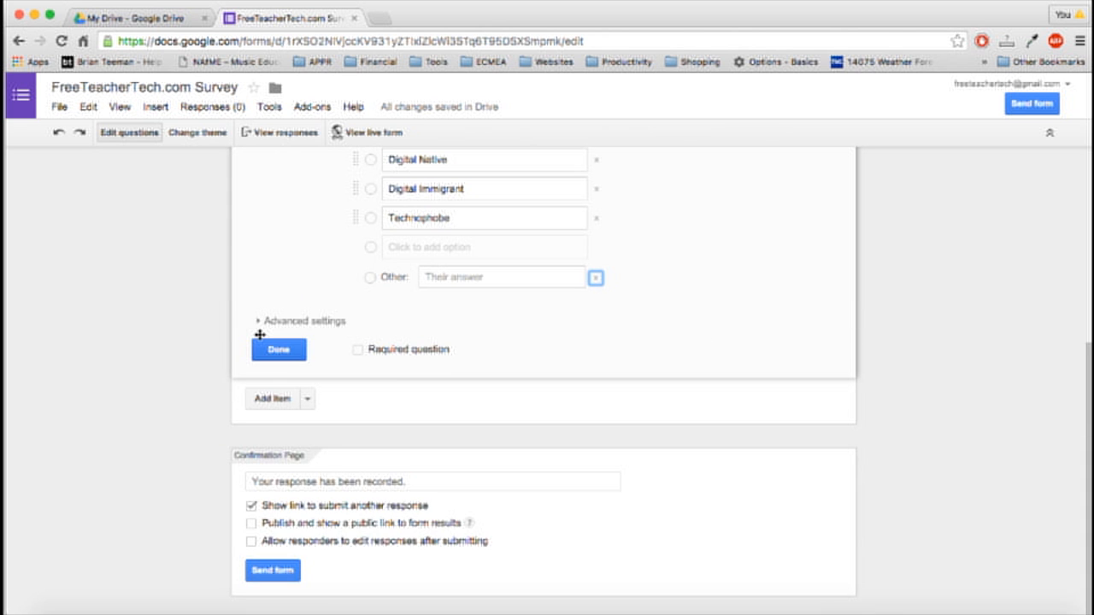
Make the multiple choice question "I would describe myself as a..." a required question
scroll(366, 418, up, 4)
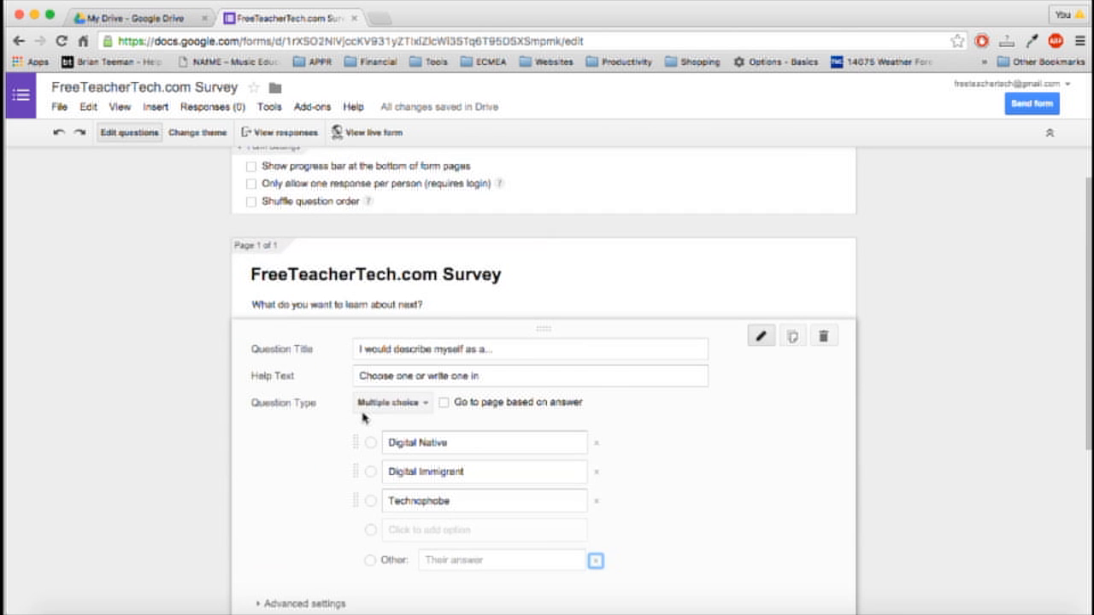
scroll(365, 418, down, 3)
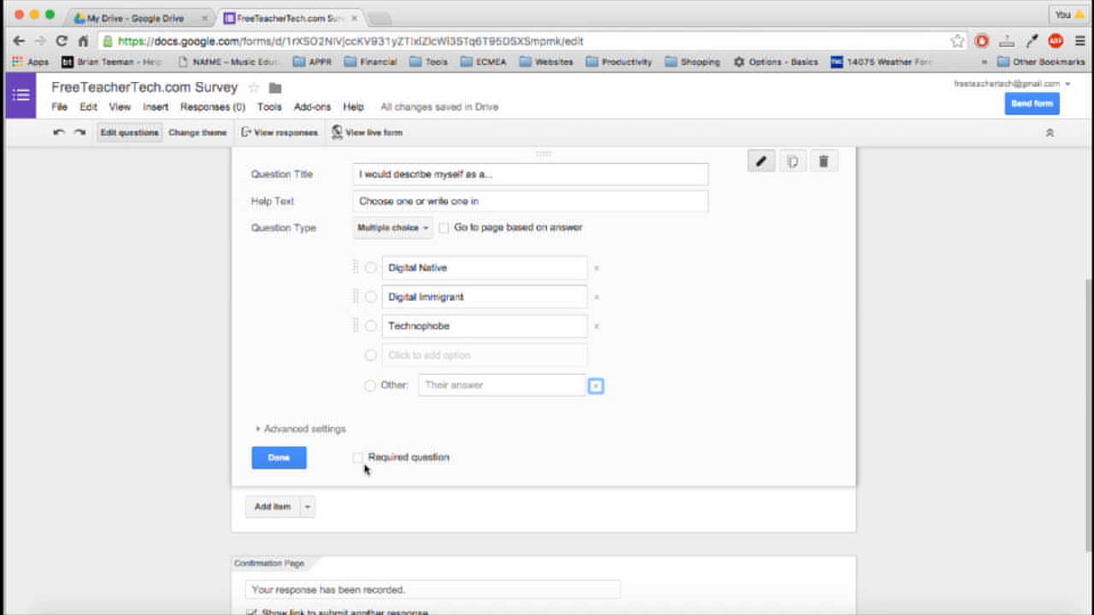
click(359, 459)
Add a new question to the form and title it "The topics that most interest me are..."
scroll(294, 409, down, 2)
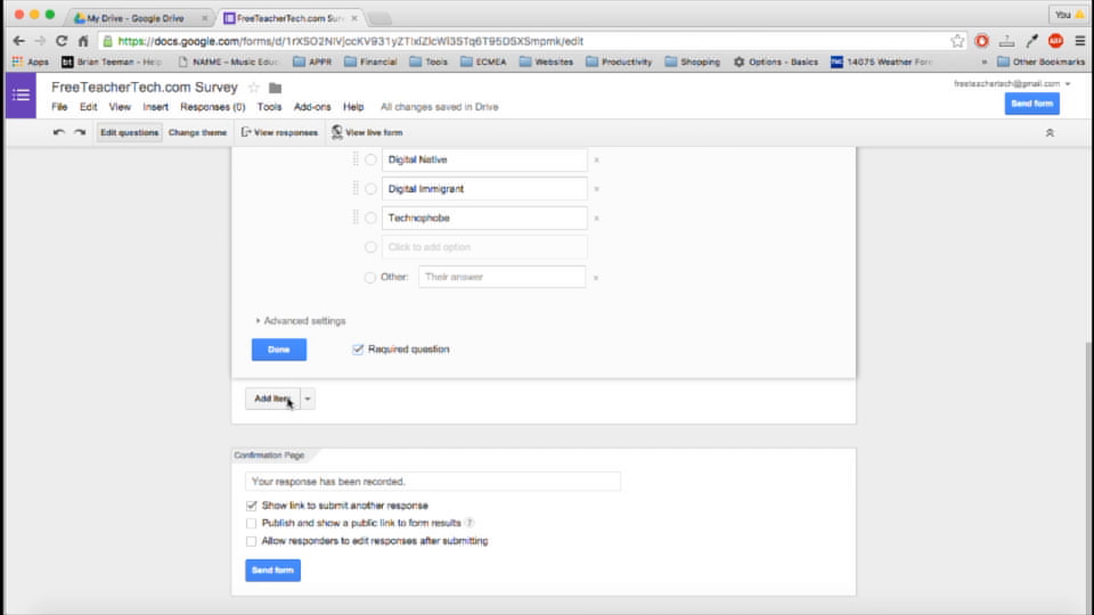
click(272, 399)
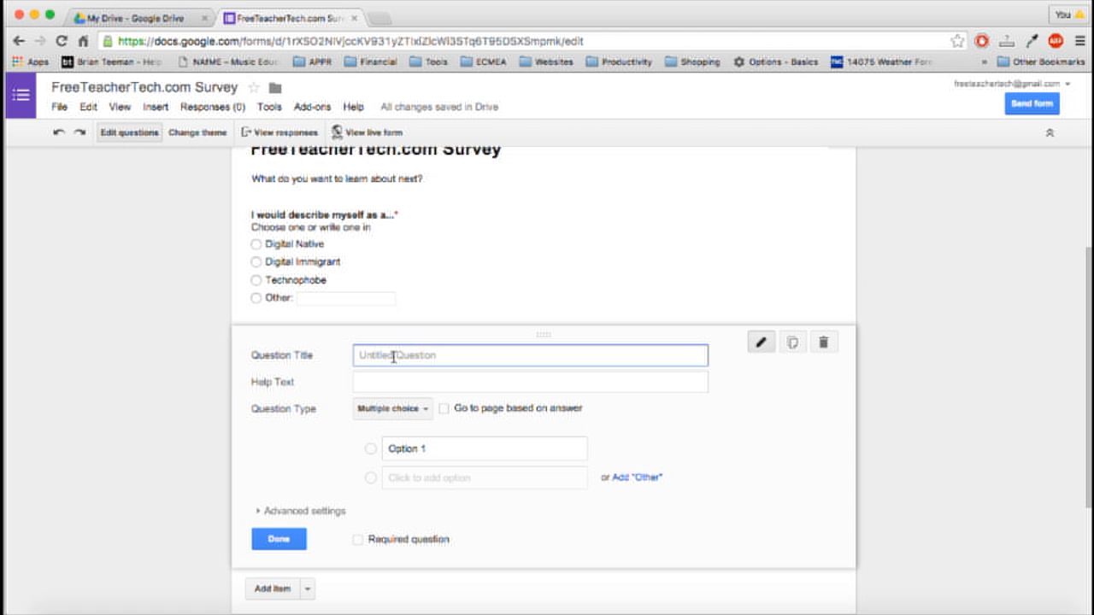
text(The topics that most inter)
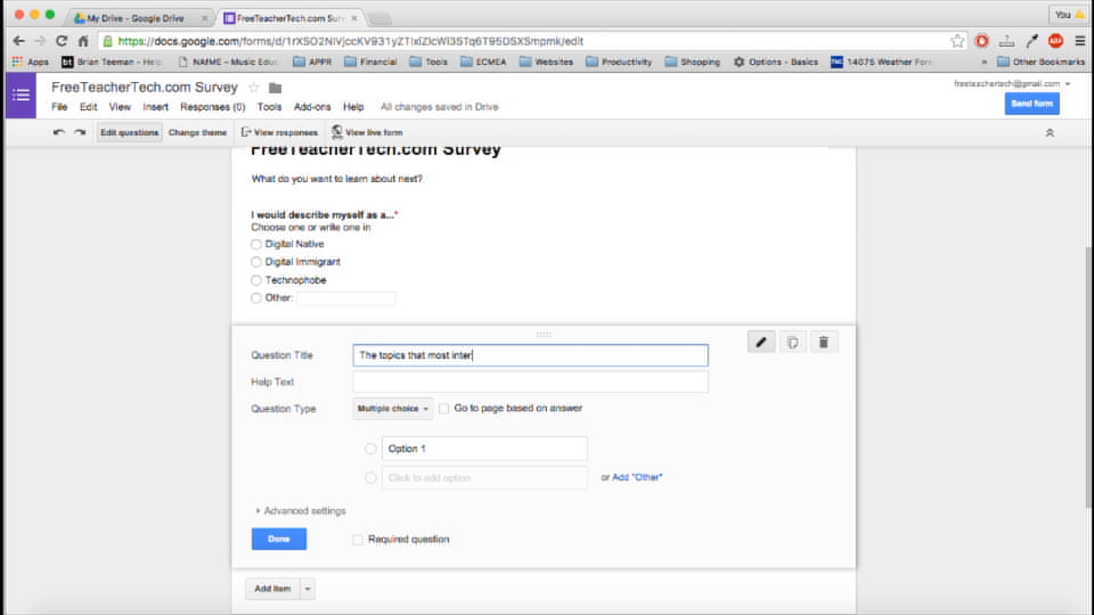
text(est me are...)
Set the new question's help text to "Choose as many as you'd like, or reply to this email."
click(369, 381)
text(Cho)
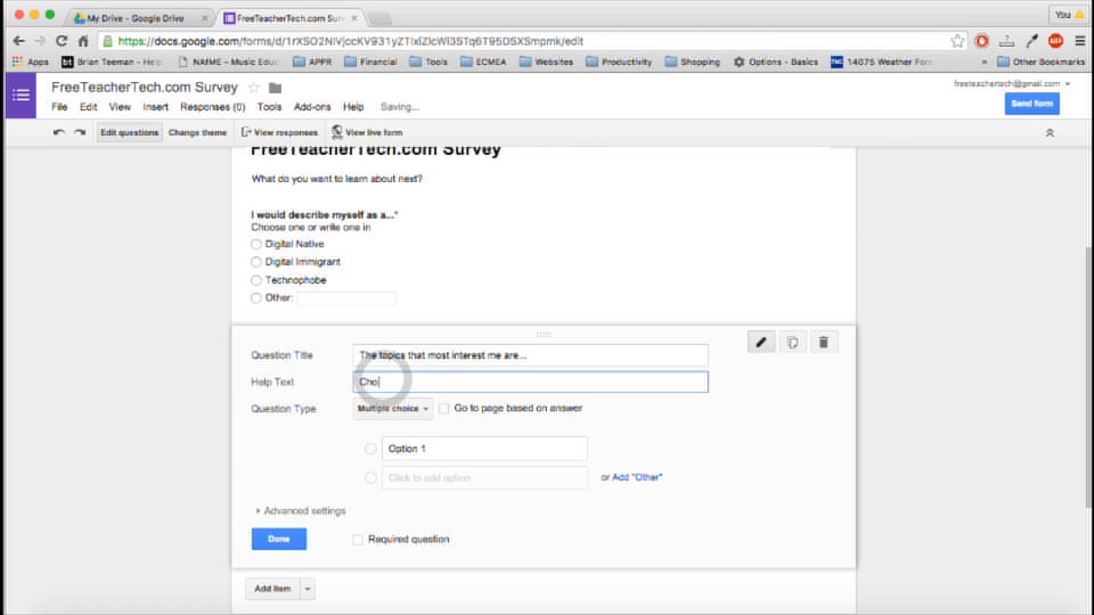
text(ose )
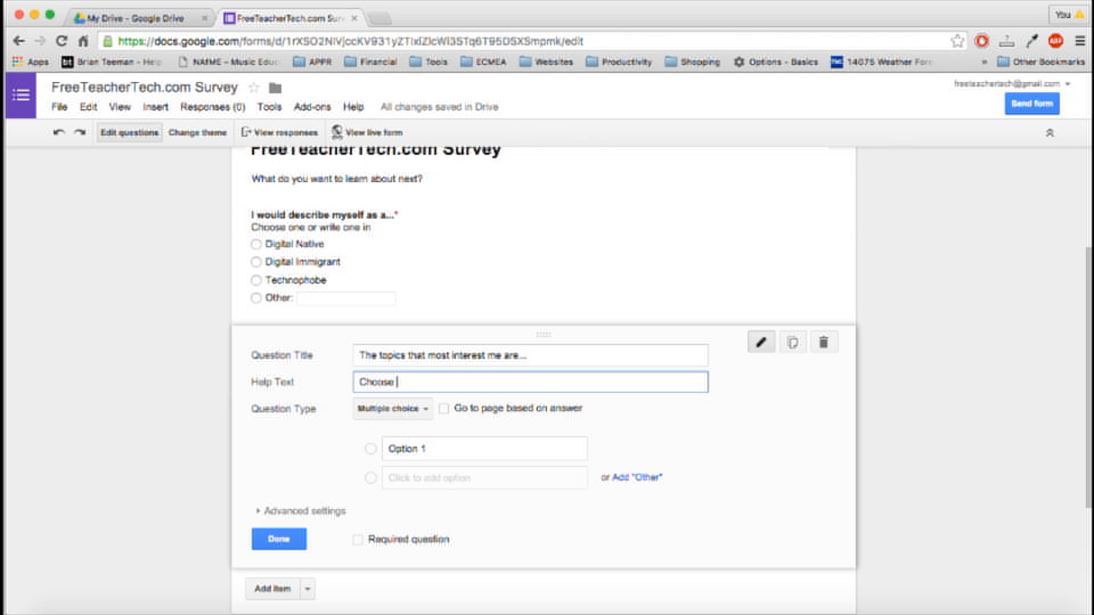
text(as many as you'd like)
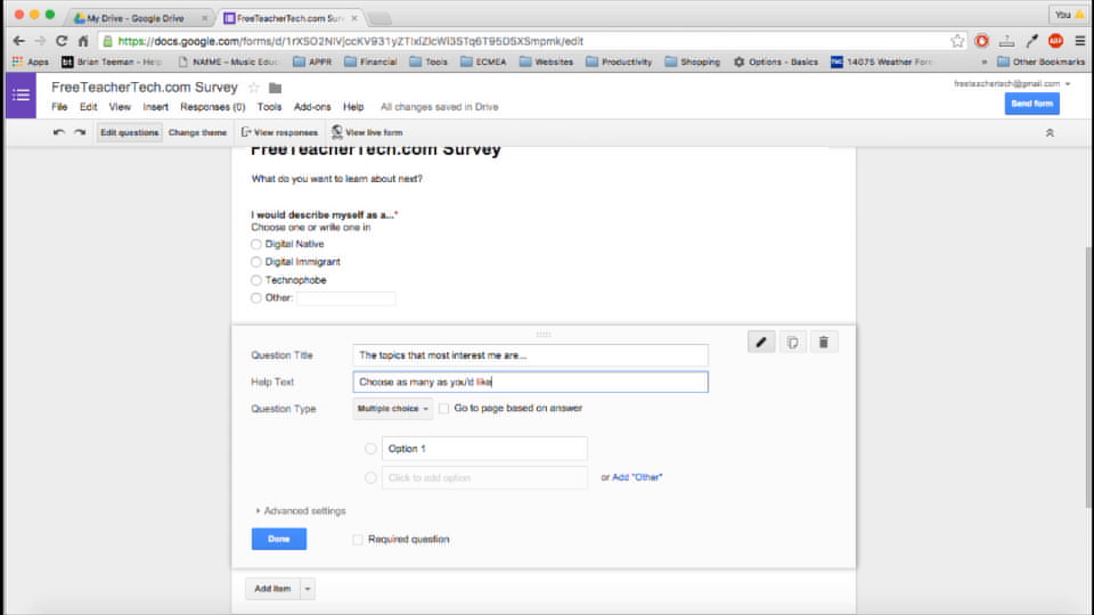
text(, or reply to this email.)
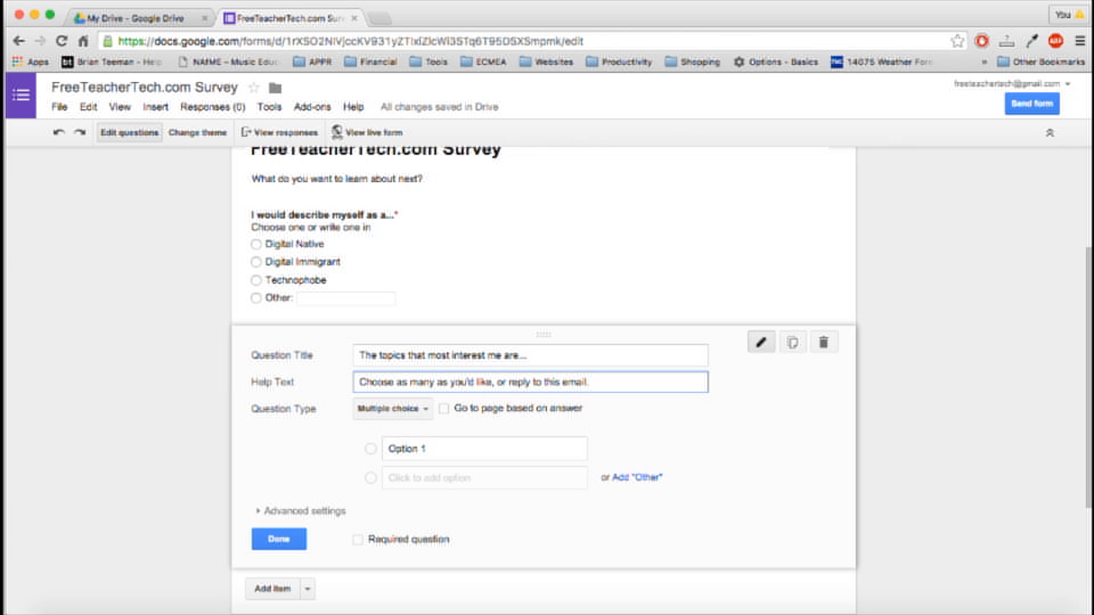
Change the topics question's type to Checkboxes and enter "Sound" and "Video" as its first two options
click(381, 410)
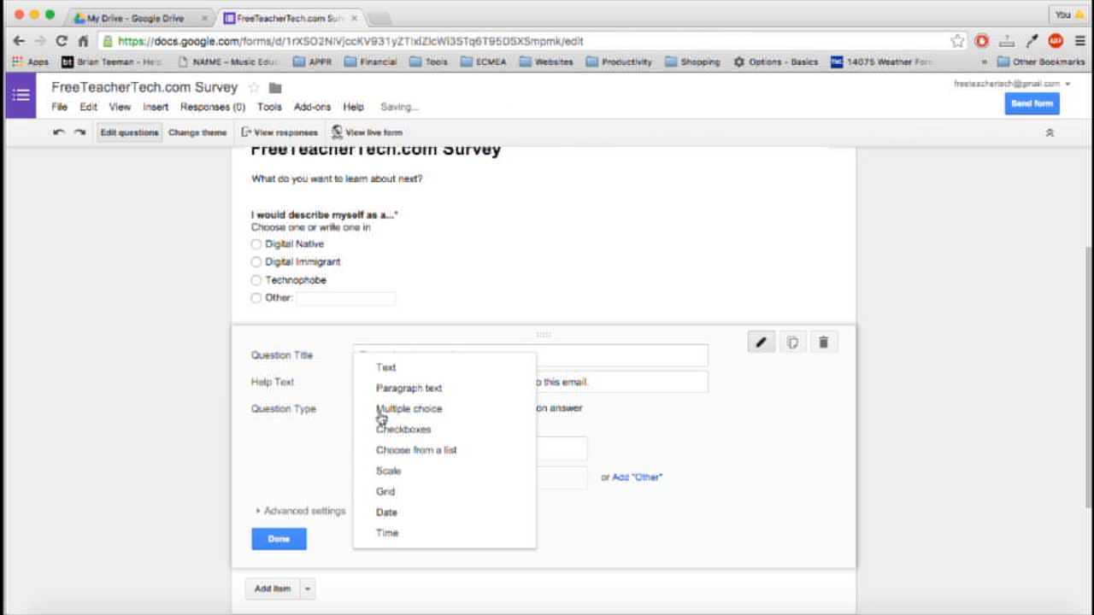
click(403, 430)
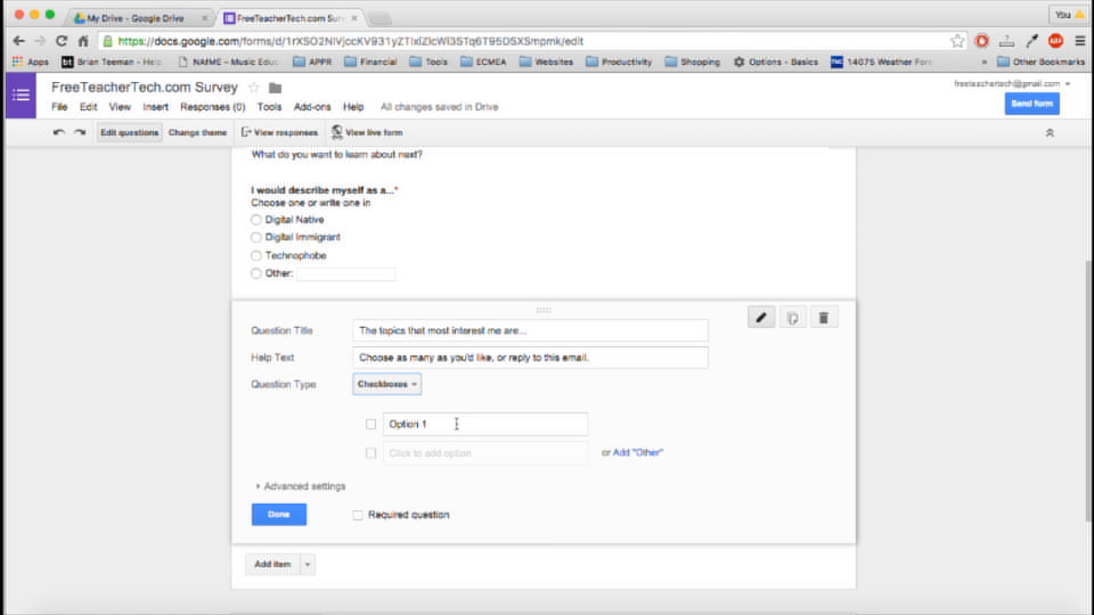
click(457, 424)
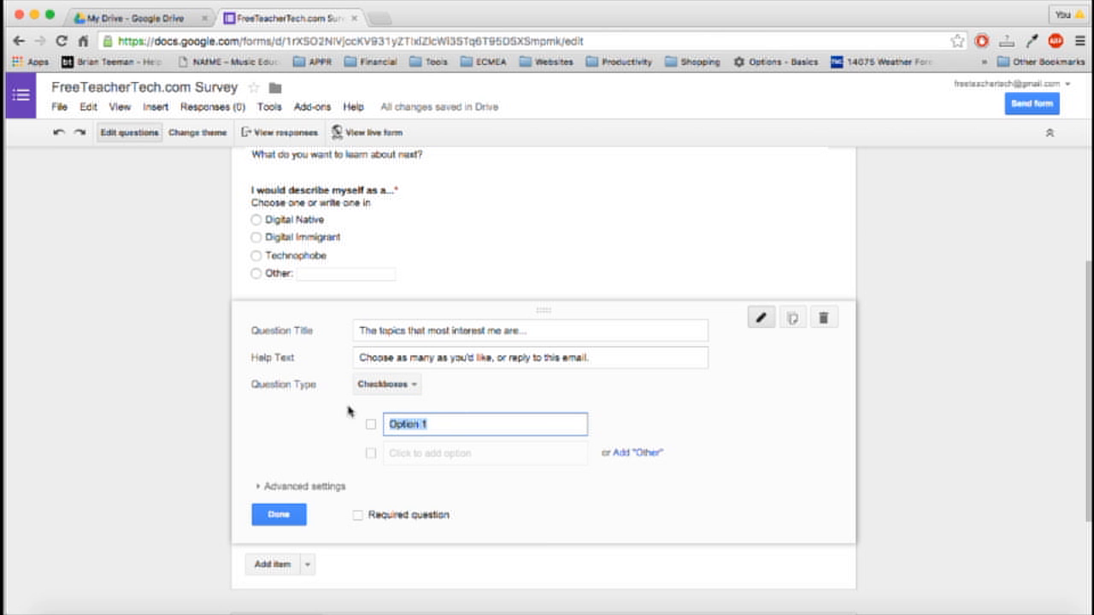
text(Sound)
key(Return)
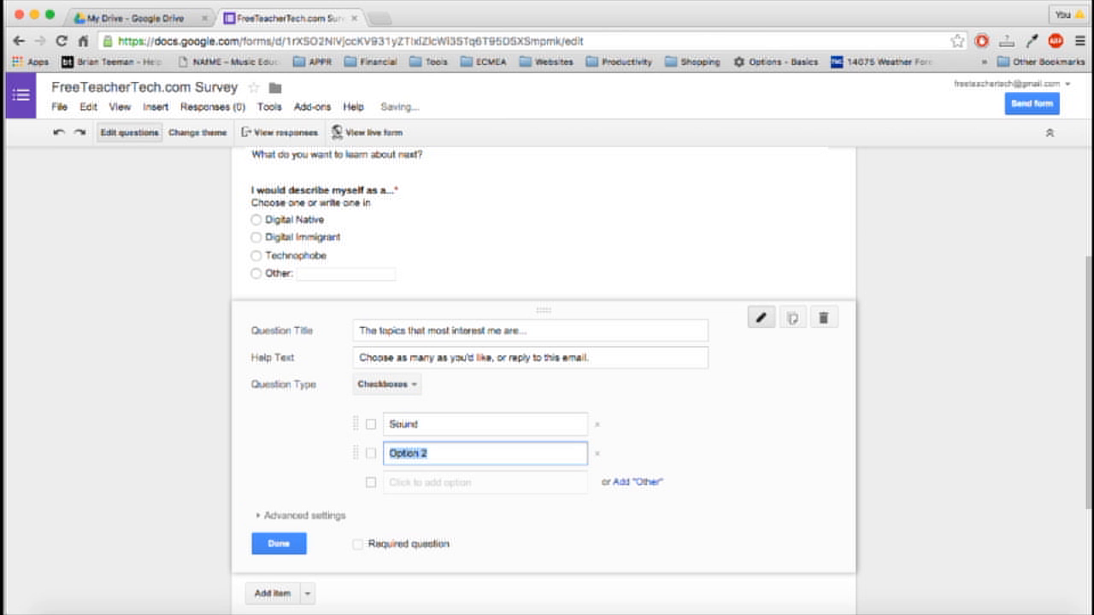
text(Video)
key(Return)
Enter "Blogging", "Images" and "Photos" as the next three checkbox options
text(Bl)
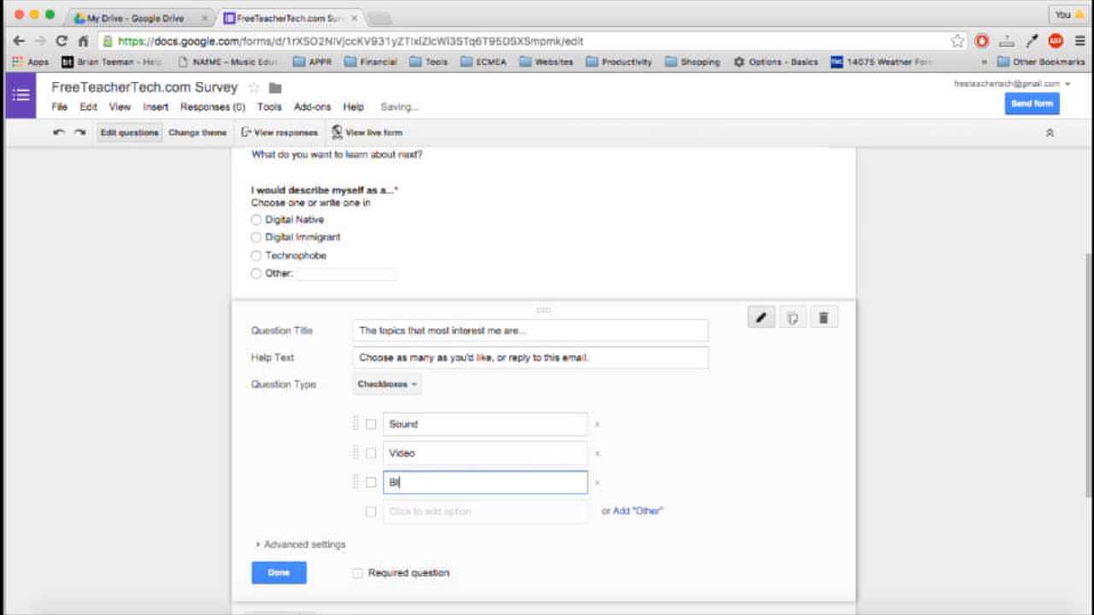
text(ogging)
key(Return)
text(Images)
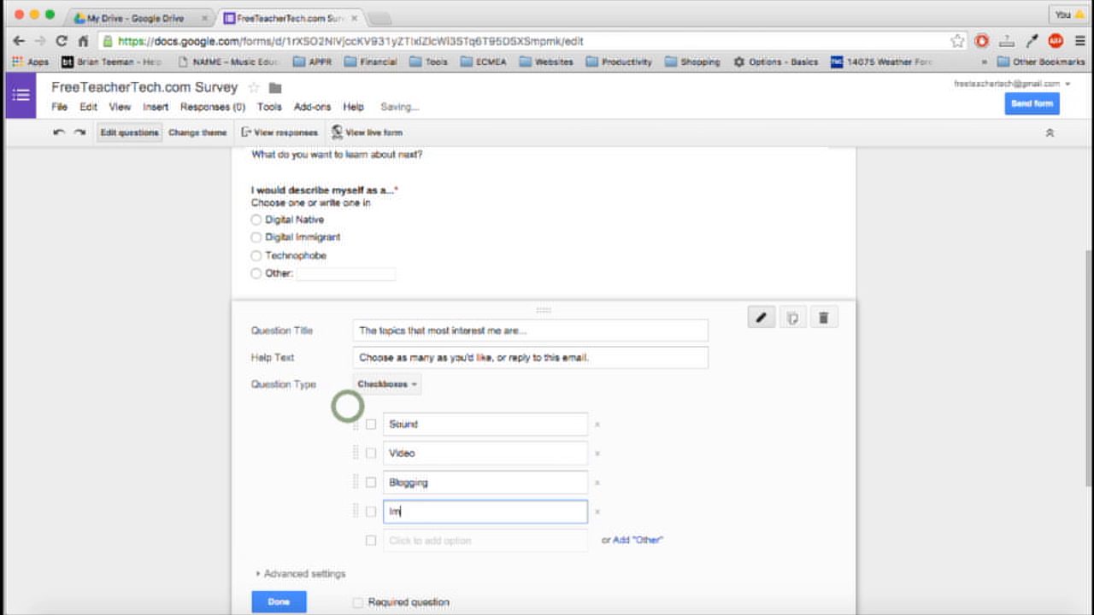
key(Return)
text(Photos)
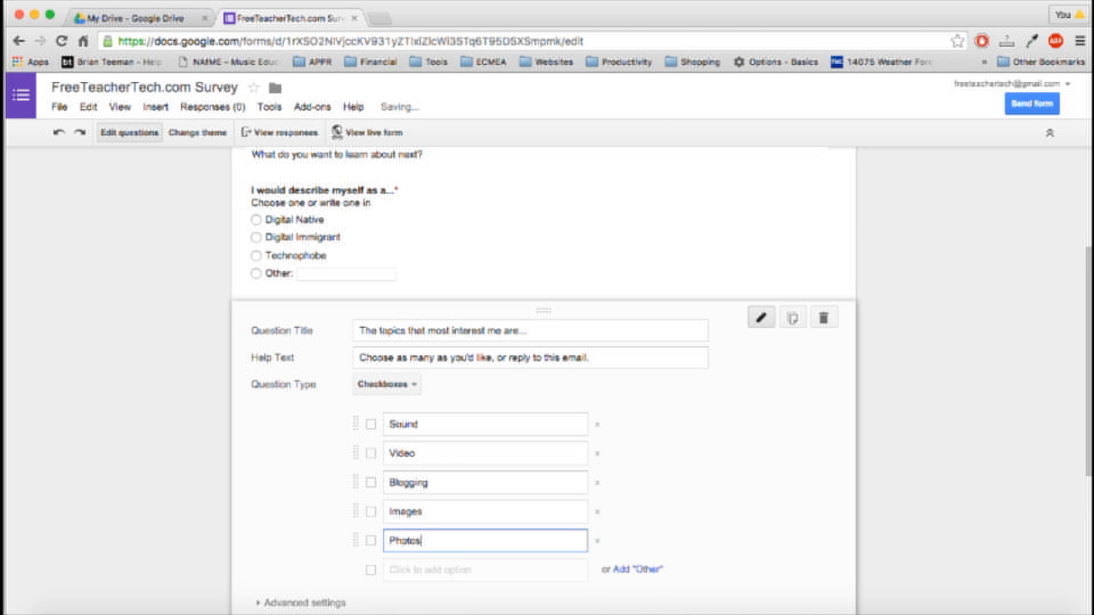
key(Return)
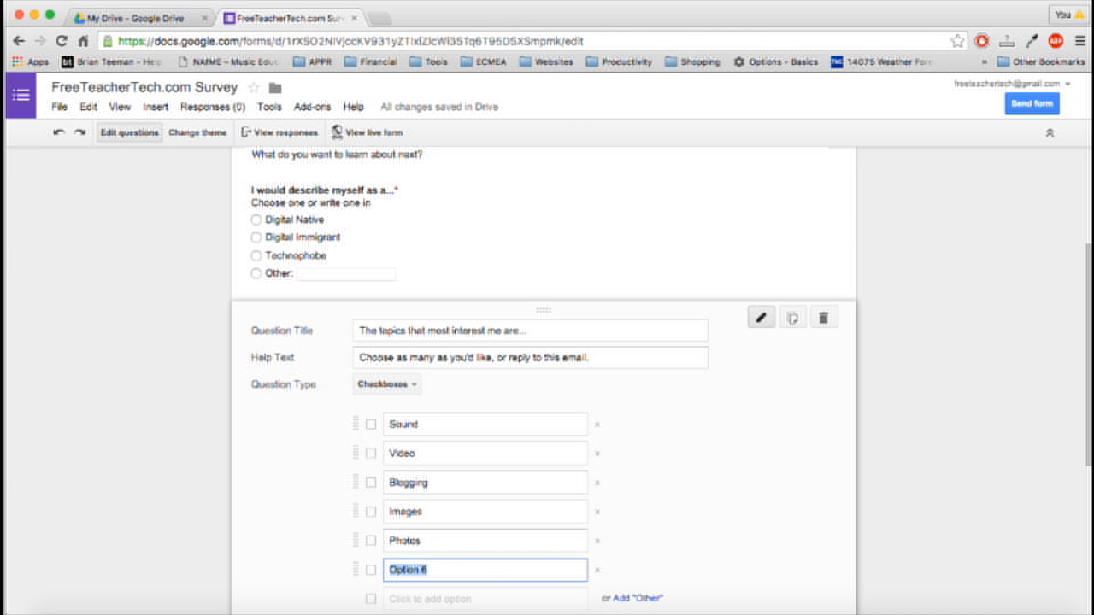
Enter "Clickers" and "SMART Boards" as the sixth and seventh checkbox options
text(Clickers)
key(Return)
text(Sm)
key(BackSpace)
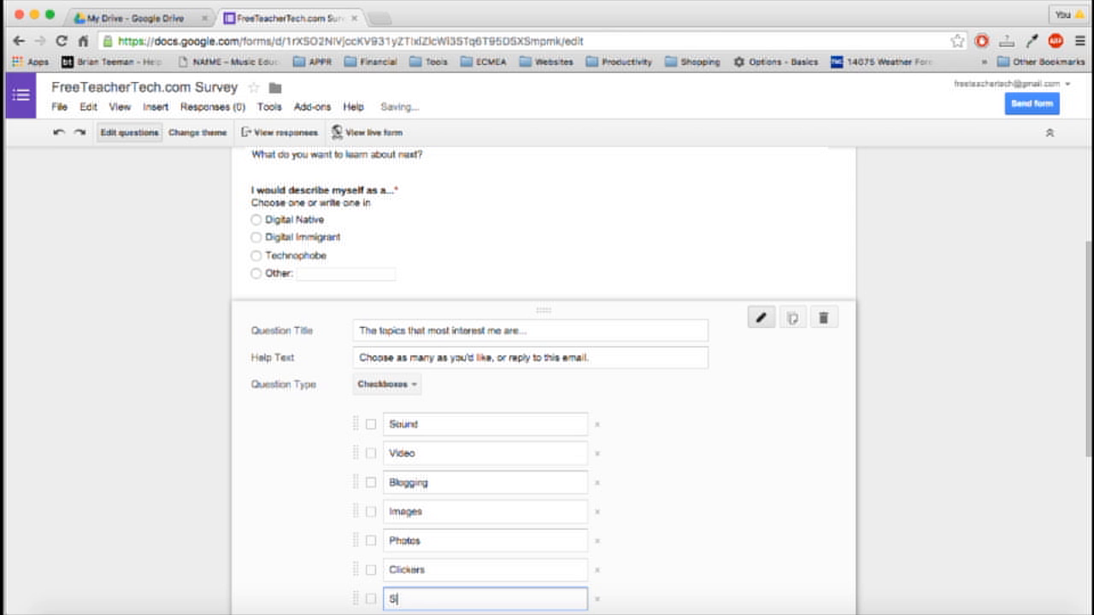
text(MART Boards)
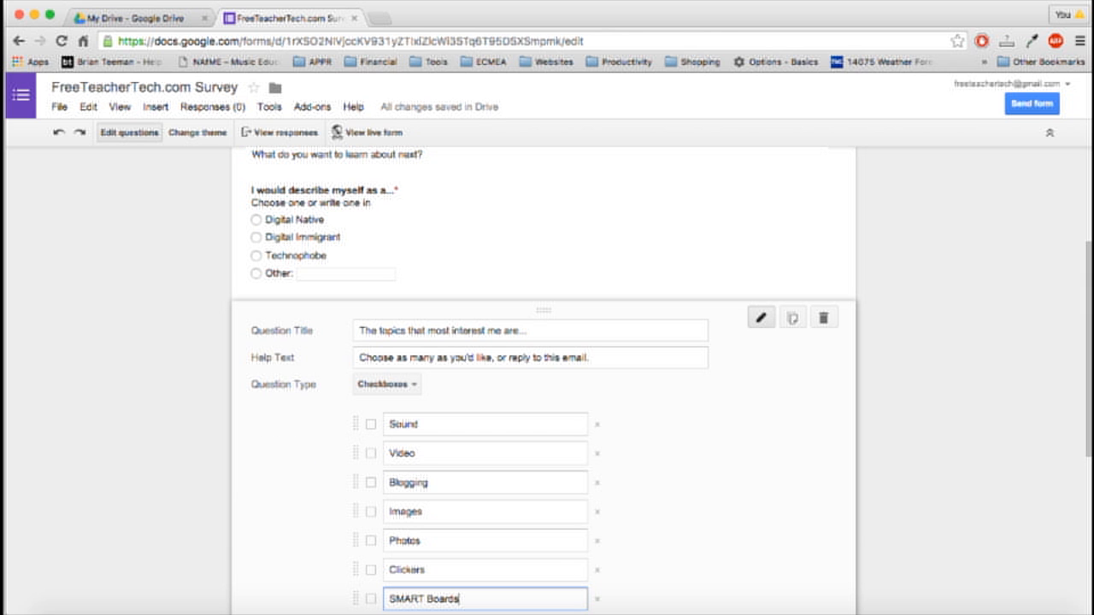
key(Return)
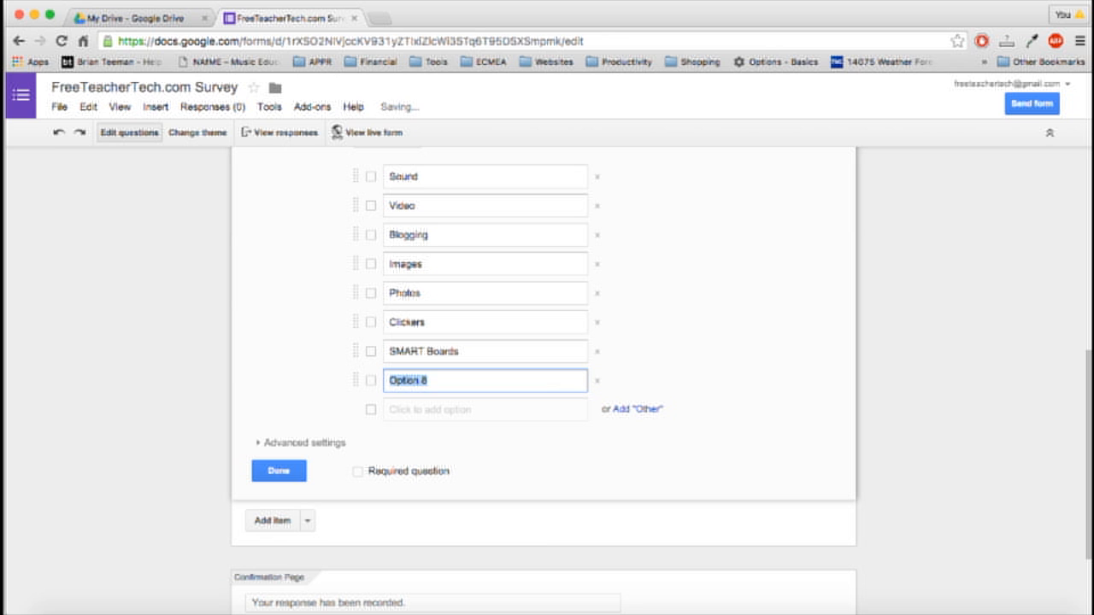
Enter "Apps" and "Websites" as the eighth and ninth checkbox options
text(Apps)
key(Return)
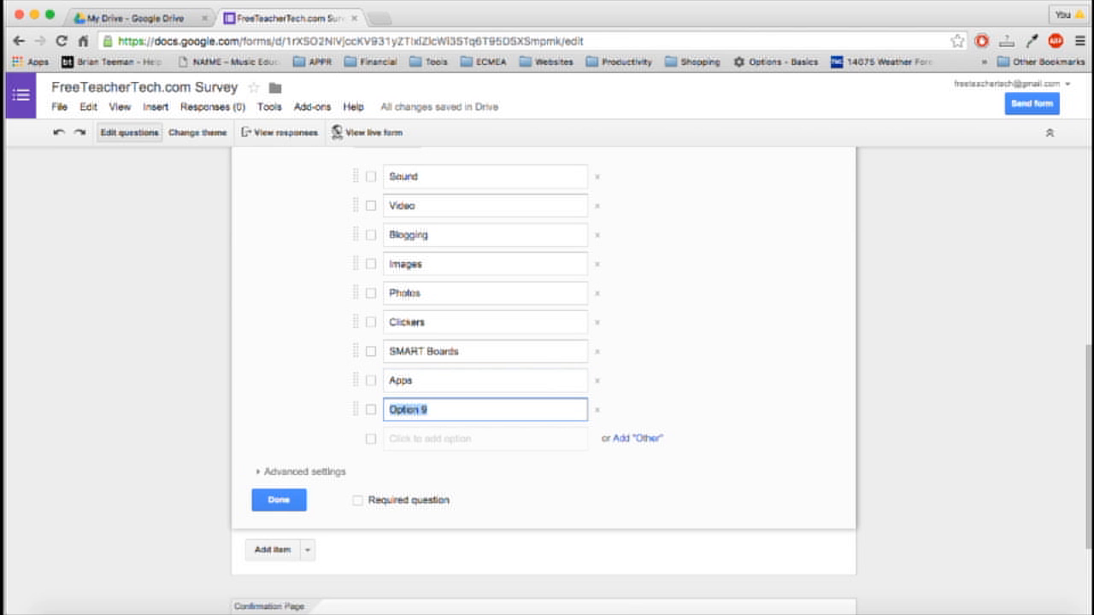
text(I)
key(BackSpace)
text(Websites)
key(Return)
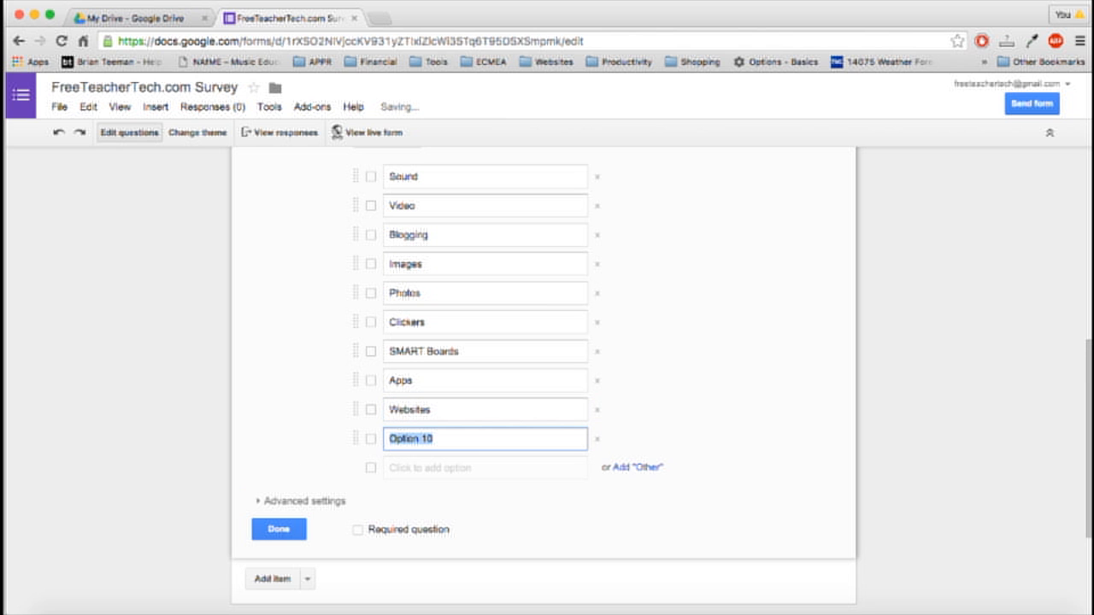
Enter "Podcasts" and "iTunesU" as the tenth and eleventh checkbox options
text(Podcaststs)
key(Return)
text(i)
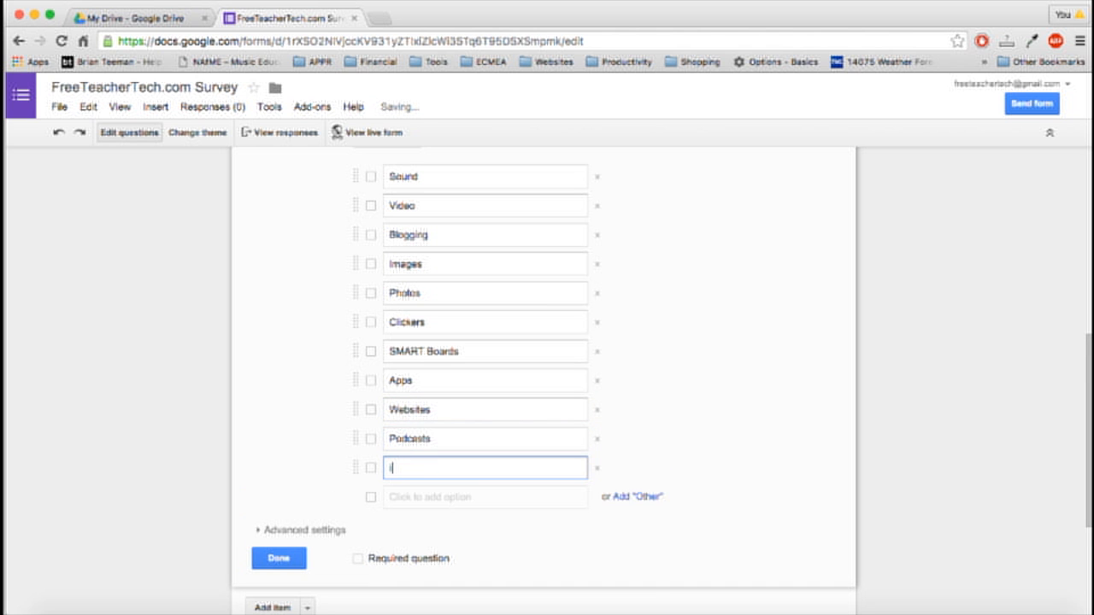
text(TunesU)
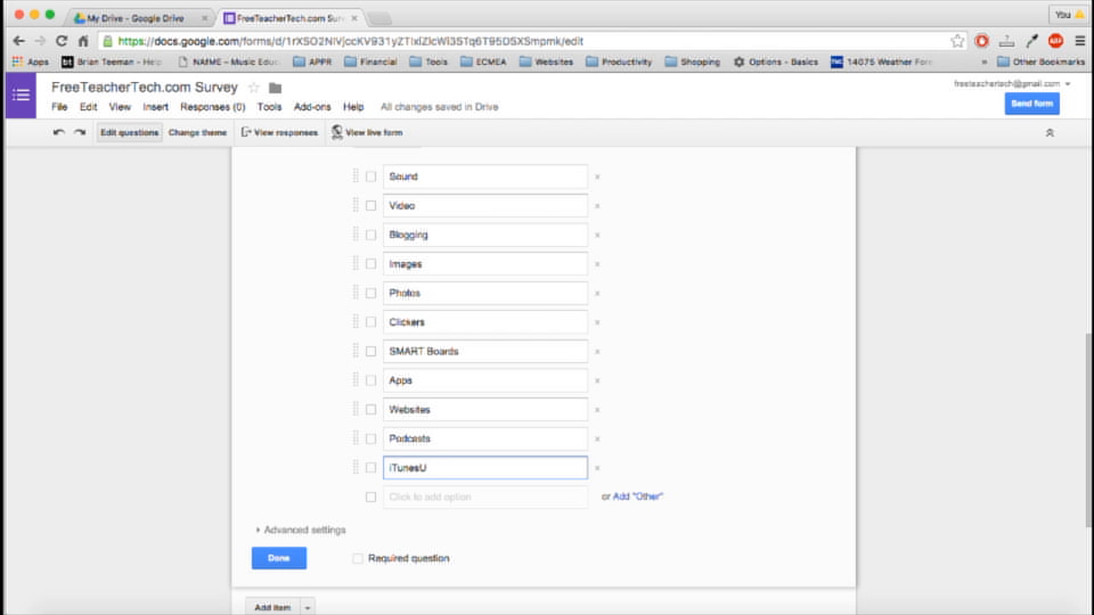
Add an "Other" write-in answer to the checkbox question, make it required and finish editing it
click(637, 495)
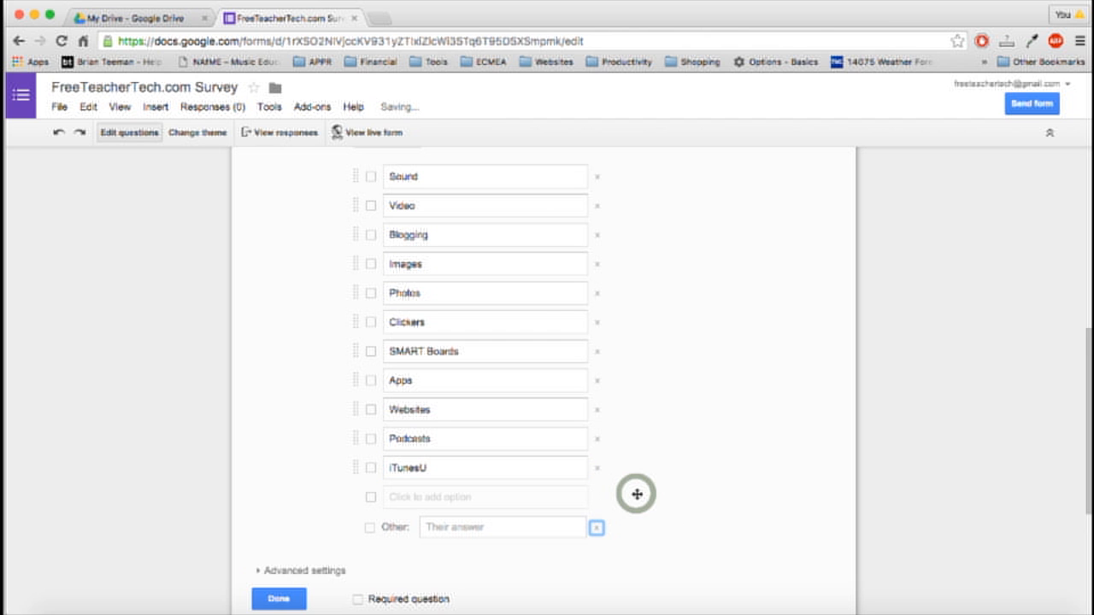
scroll(637, 496, down, 2)
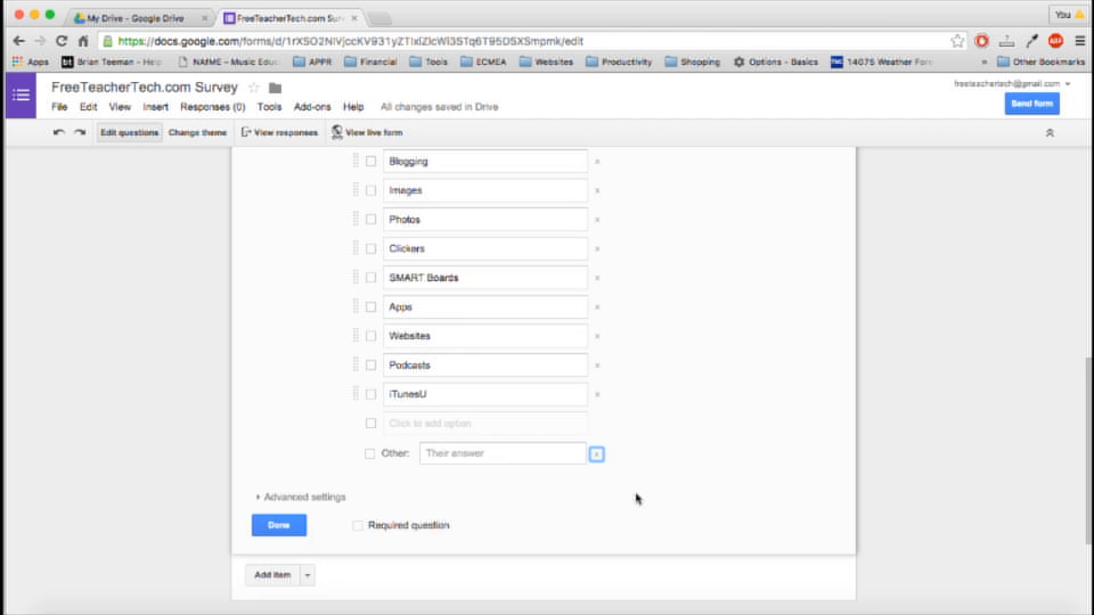
scroll(636, 497, up, 2)
scroll(637, 495, down, 2)
click(358, 526)
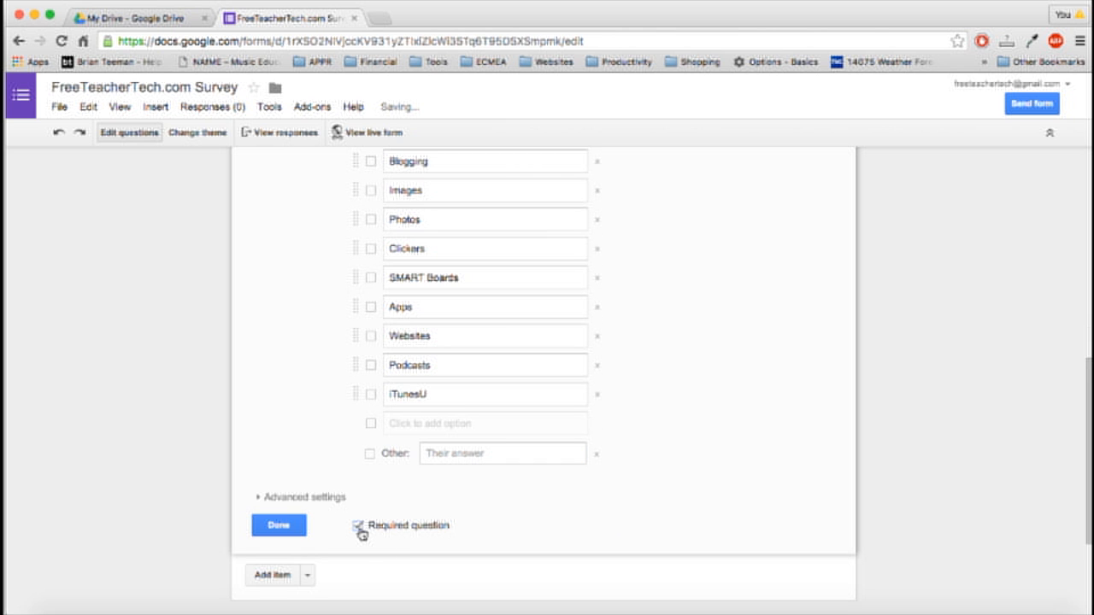
click(279, 526)
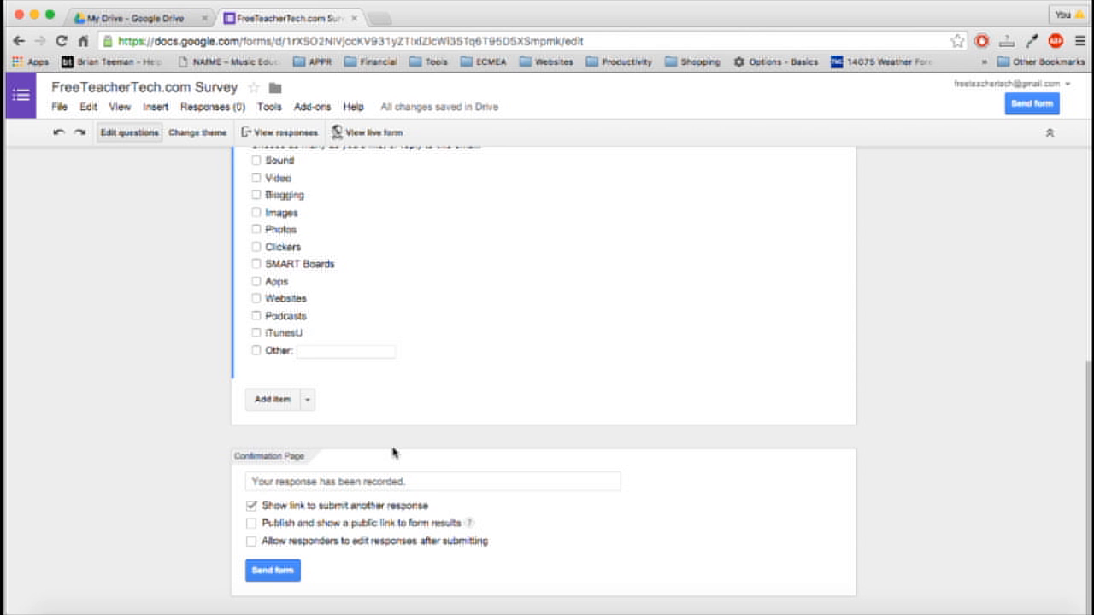
Replace the confirmation page message with "Thank you for taking the time to respond. I really appreciate your feedback."
scroll(393, 433, up, 5)
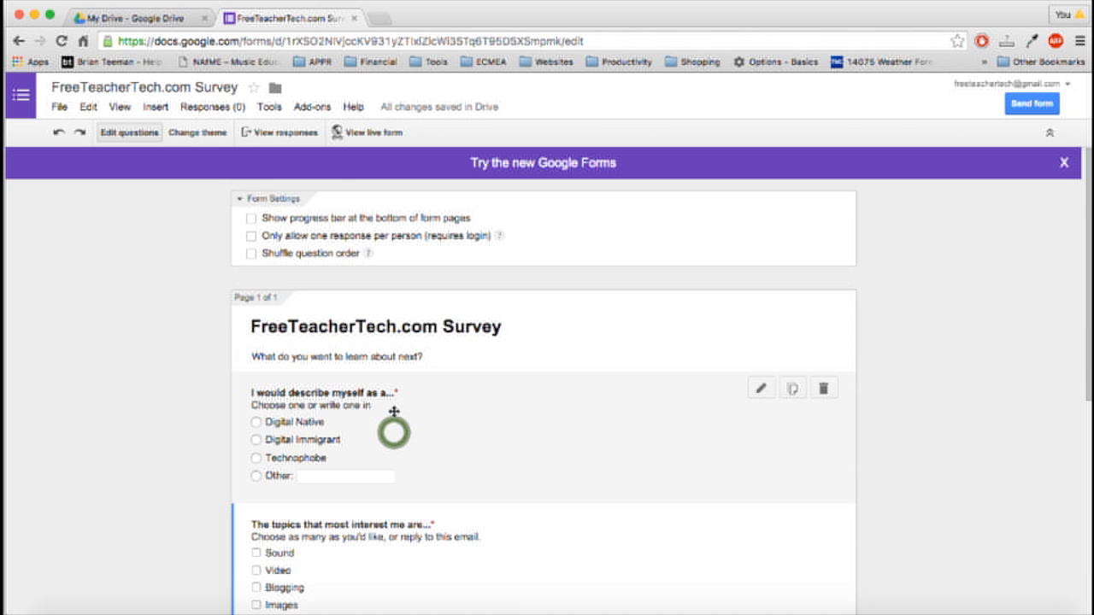
scroll(394, 412, down, 5)
scroll(394, 412, up, 4)
scroll(394, 412, down, 4)
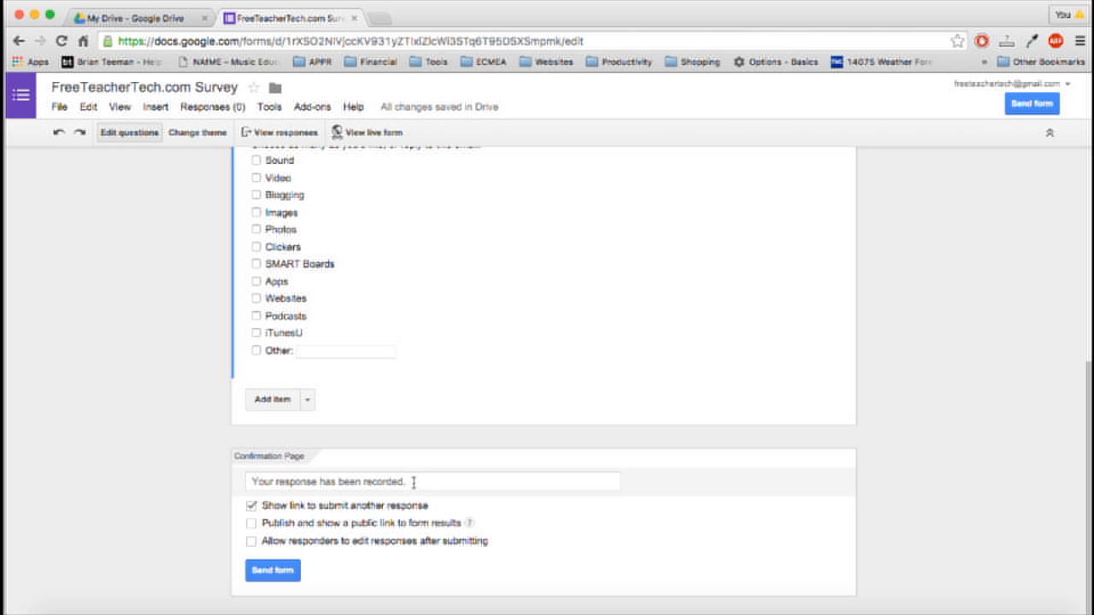
drag(422, 483, 229, 481)
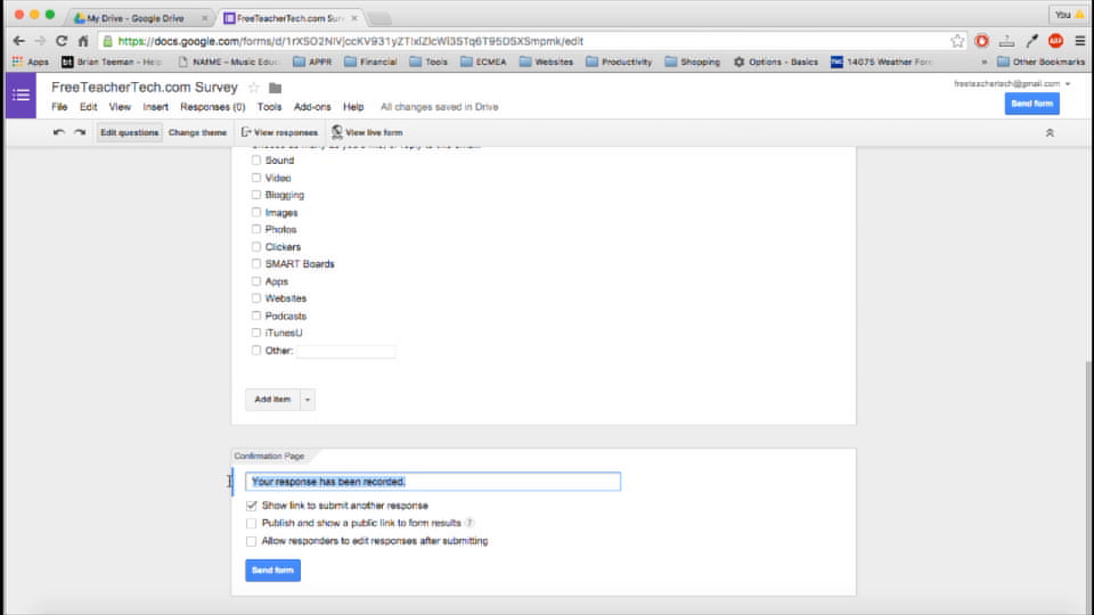
text(Th)
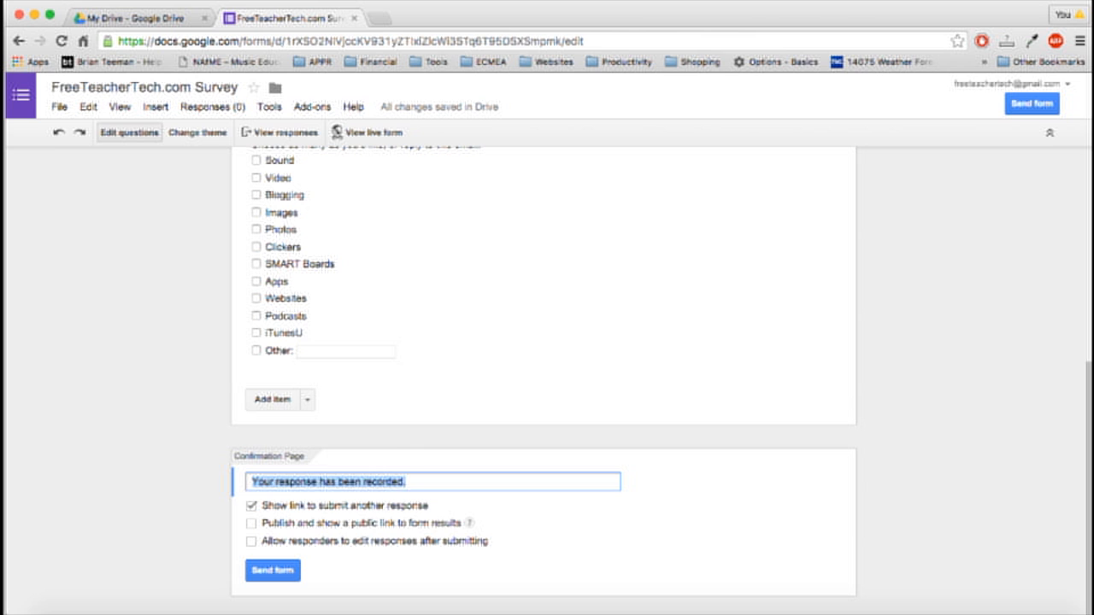
text(Thank you for taking the)
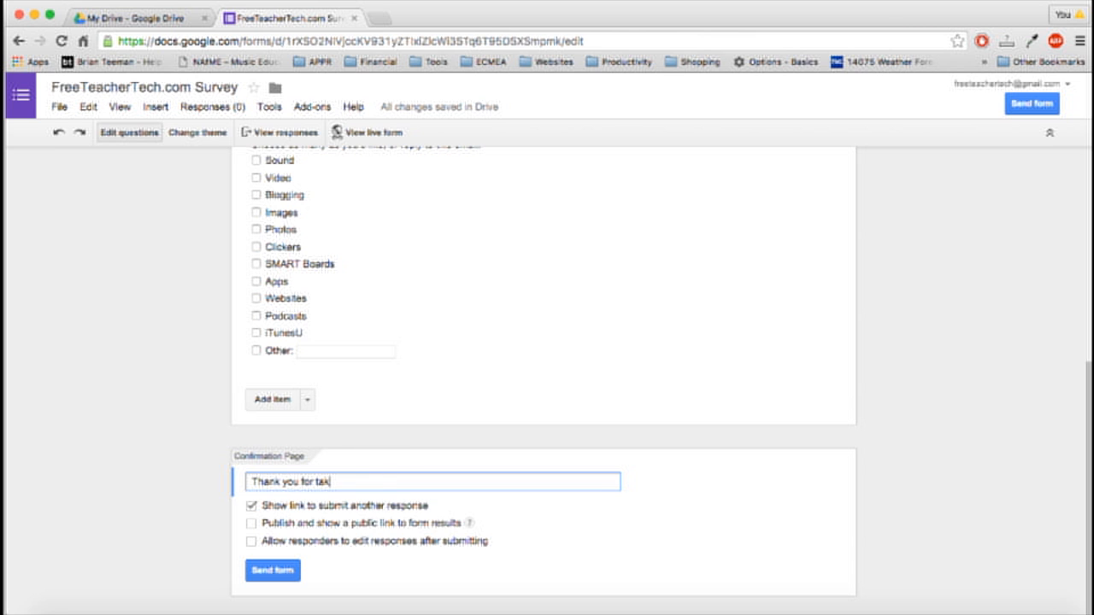
text(ing the time to resp)
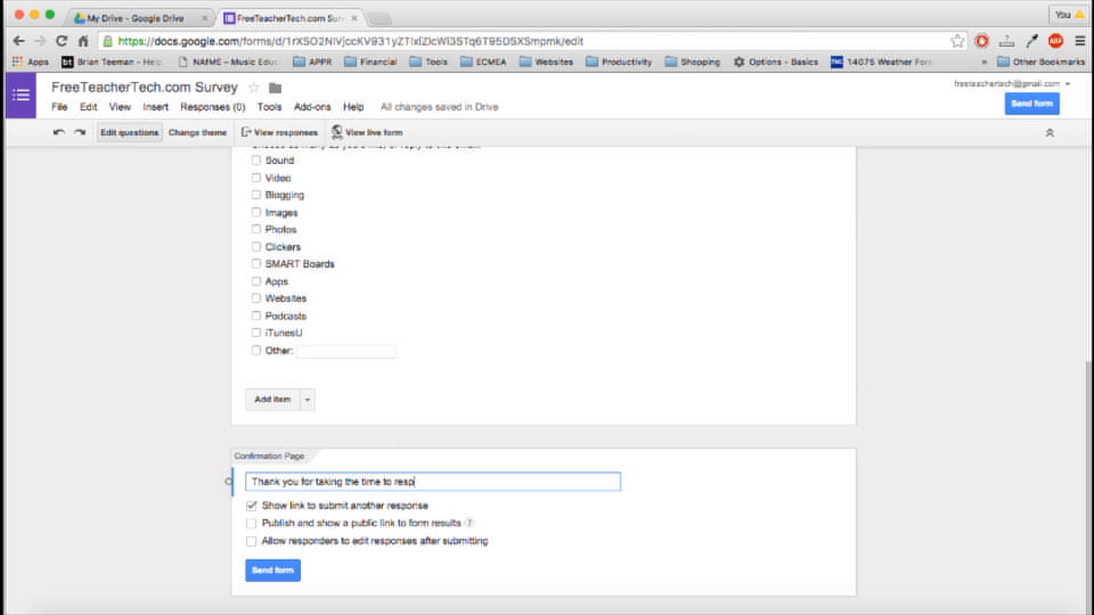
text(ond. I really appreciate )
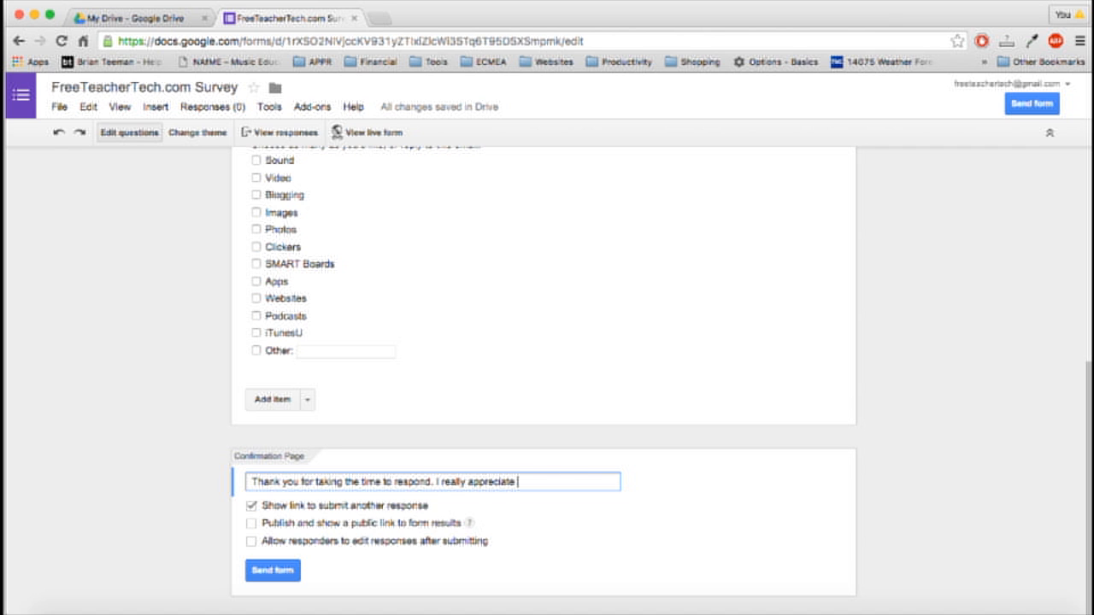
text(your feedback.)
Turn off the link to submit another response and allow responders to edit responses after submitting
click(251, 506)
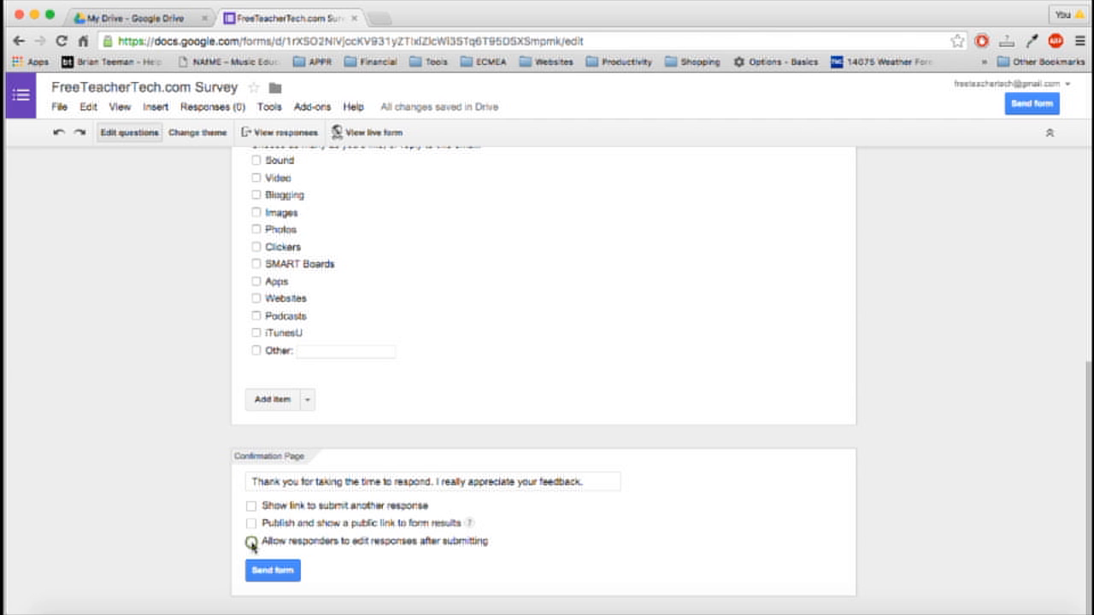
click(251, 541)
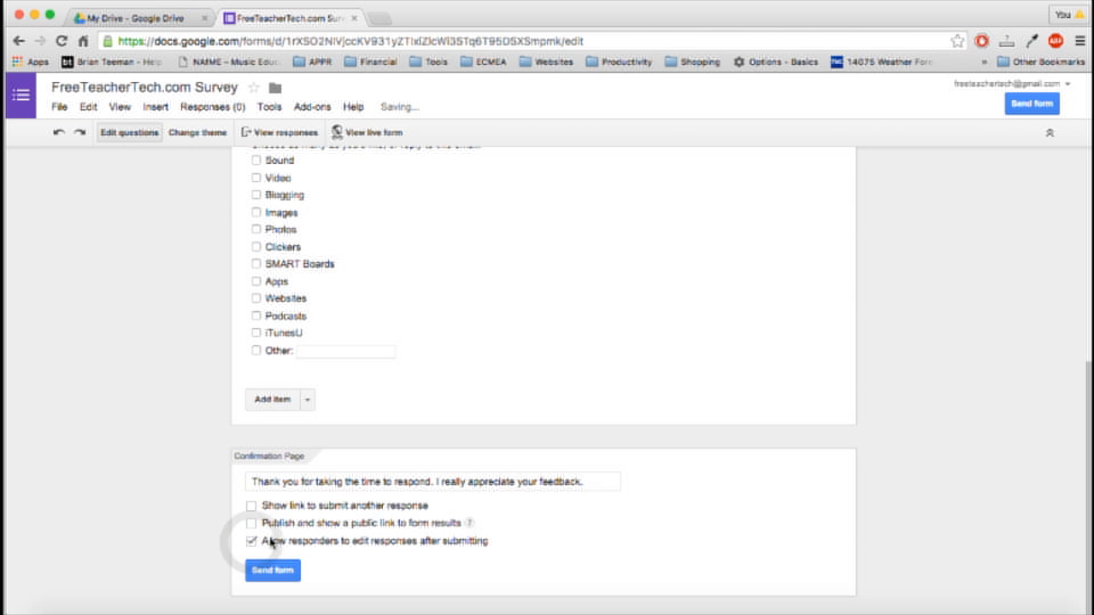
Look over the form, view its sending options for link sharing and email, and close them without sending
scroll(272, 542, up, 5)
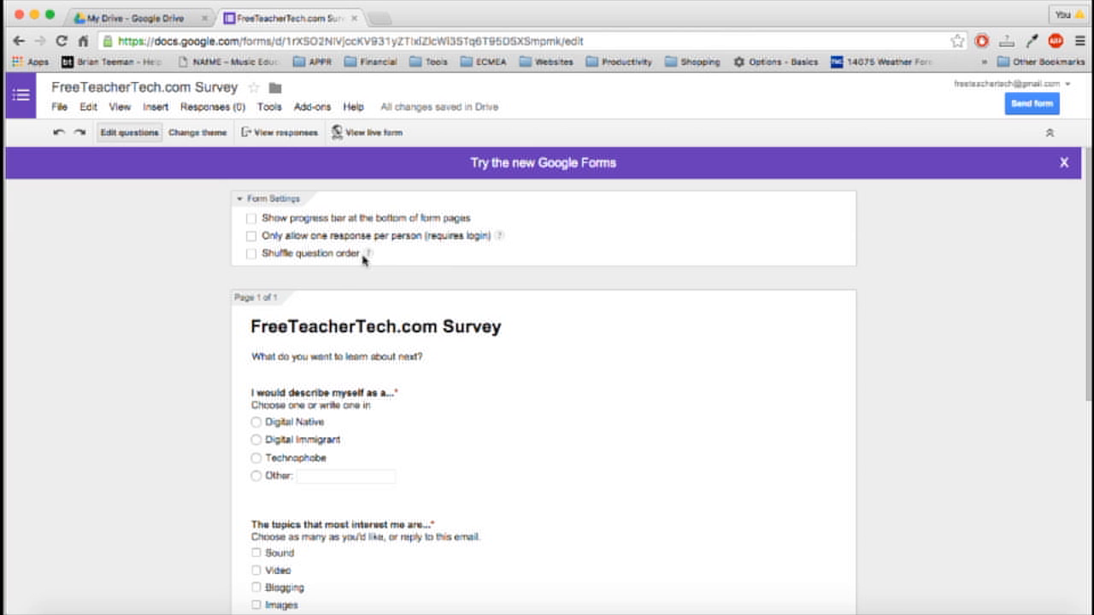
scroll(333, 342, down, 5)
scroll(366, 400, up, 3)
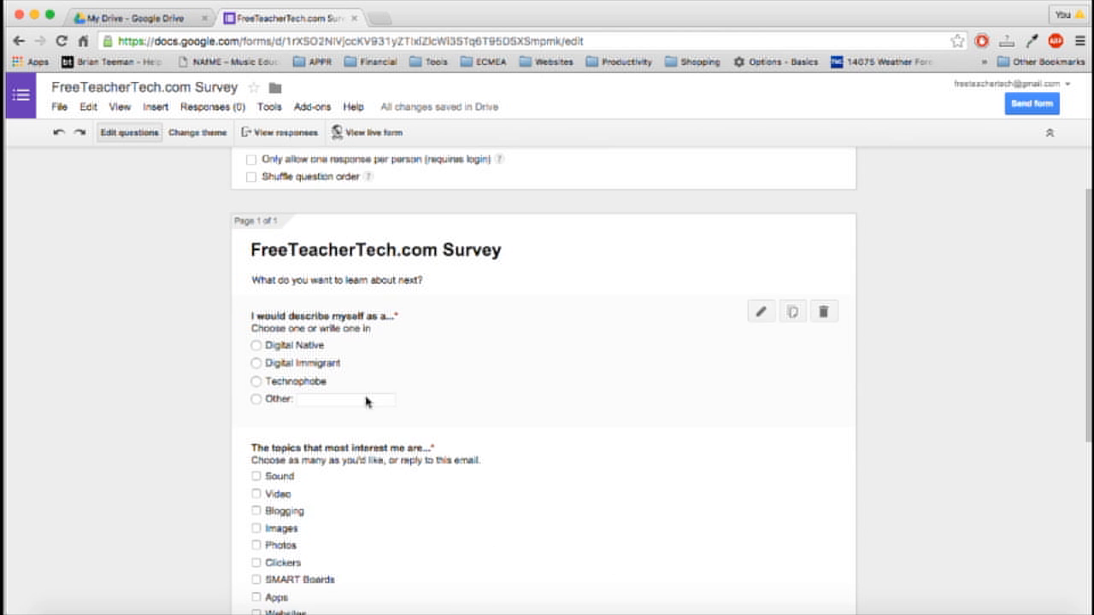
scroll(320, 379, down, 4)
scroll(320, 379, up, 6)
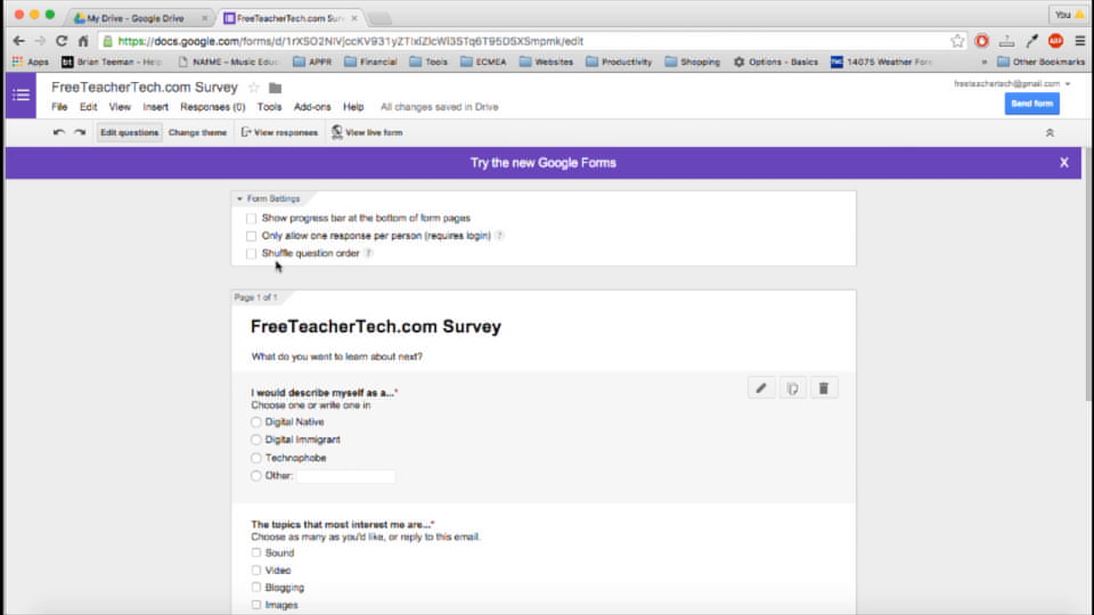
scroll(359, 359, down, 5)
scroll(410, 449, up, 5)
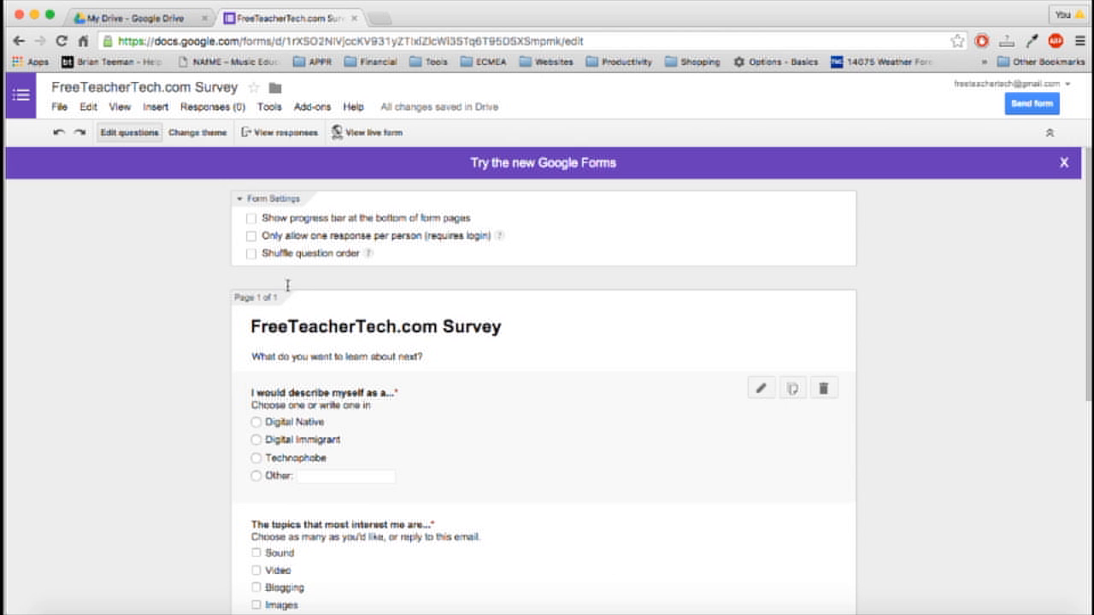
click(1014, 106)
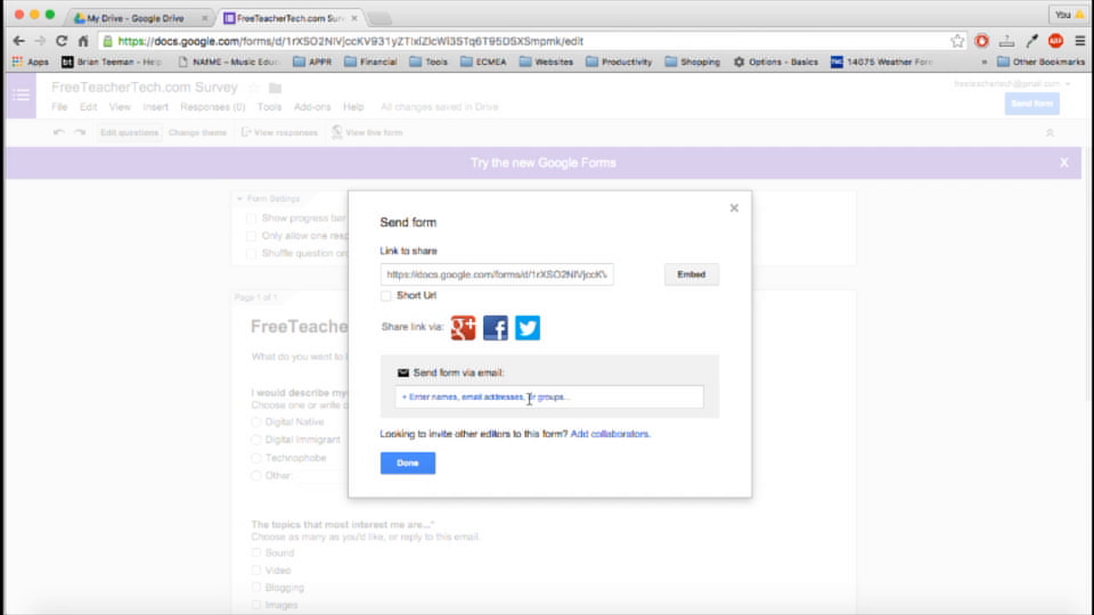
click(434, 466)
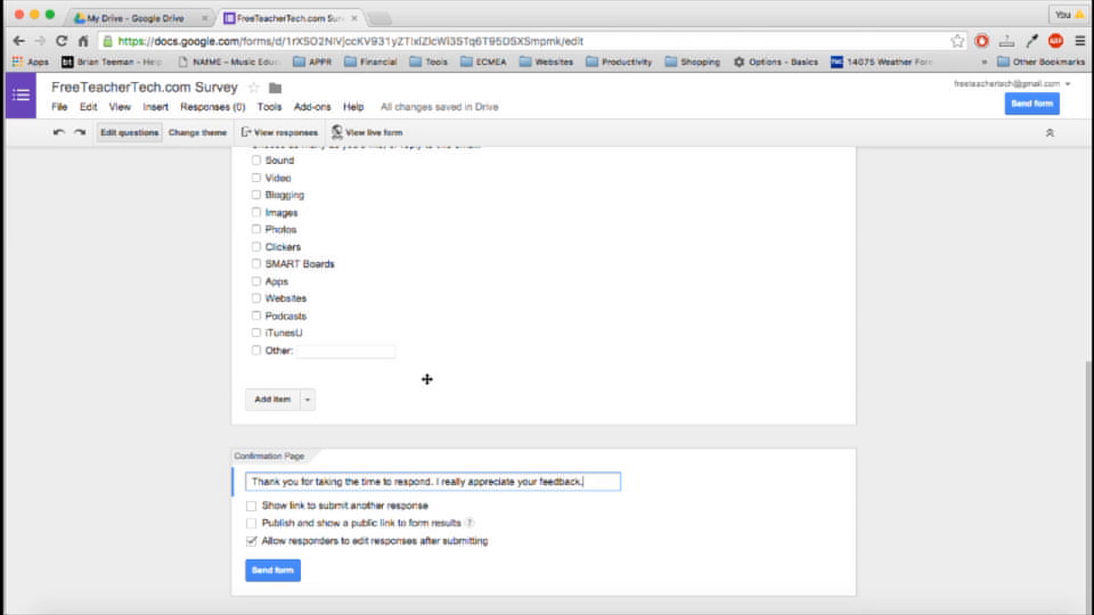
scroll(351, 304, up, 1)
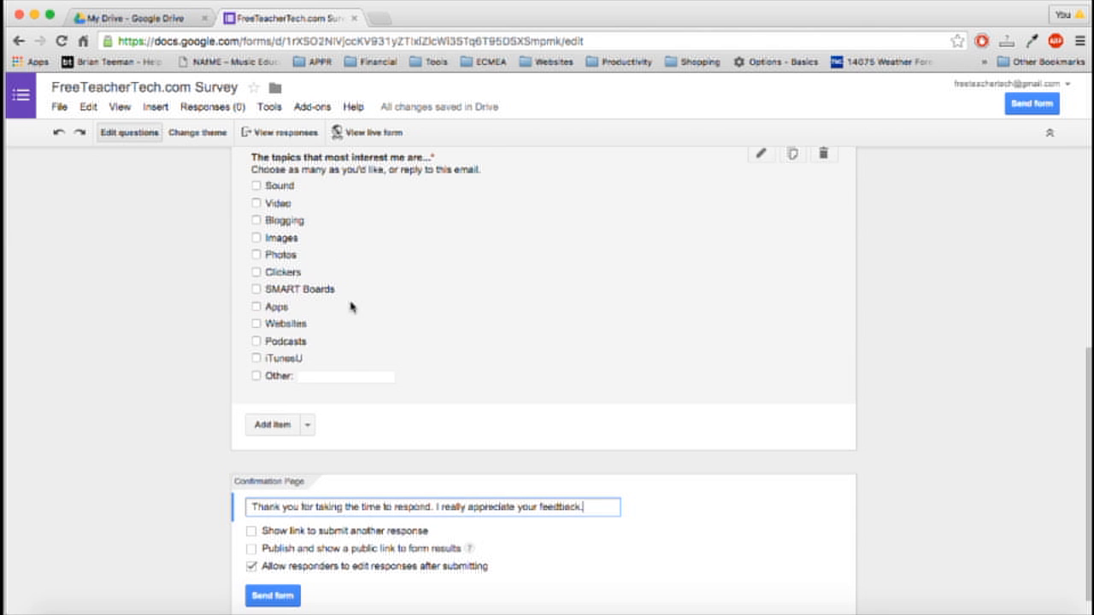
scroll(350, 305, up, 10)
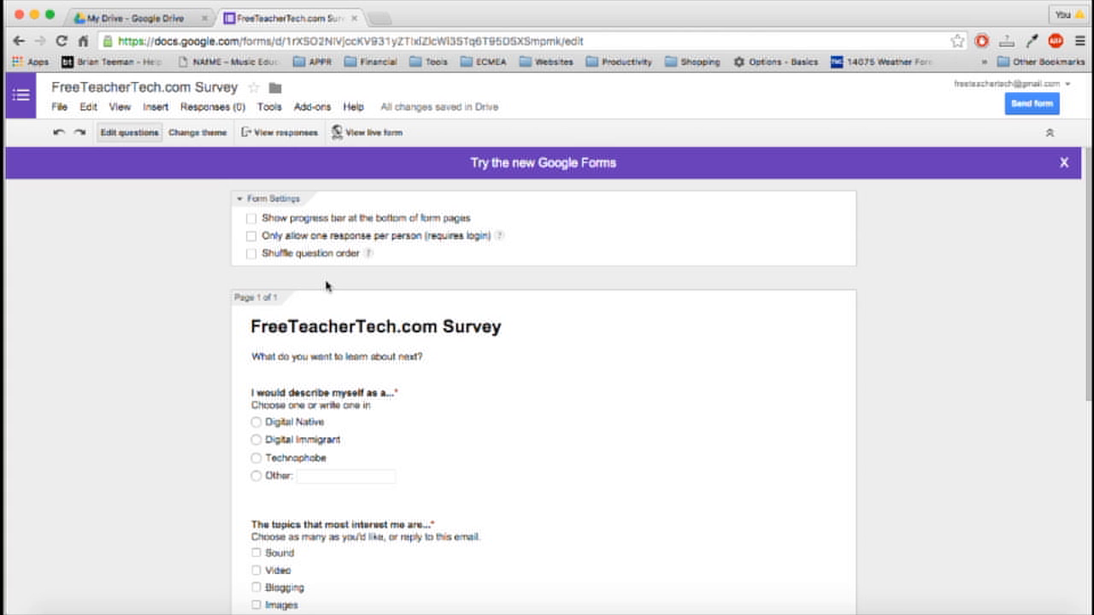
scroll(326, 287, down, 10)
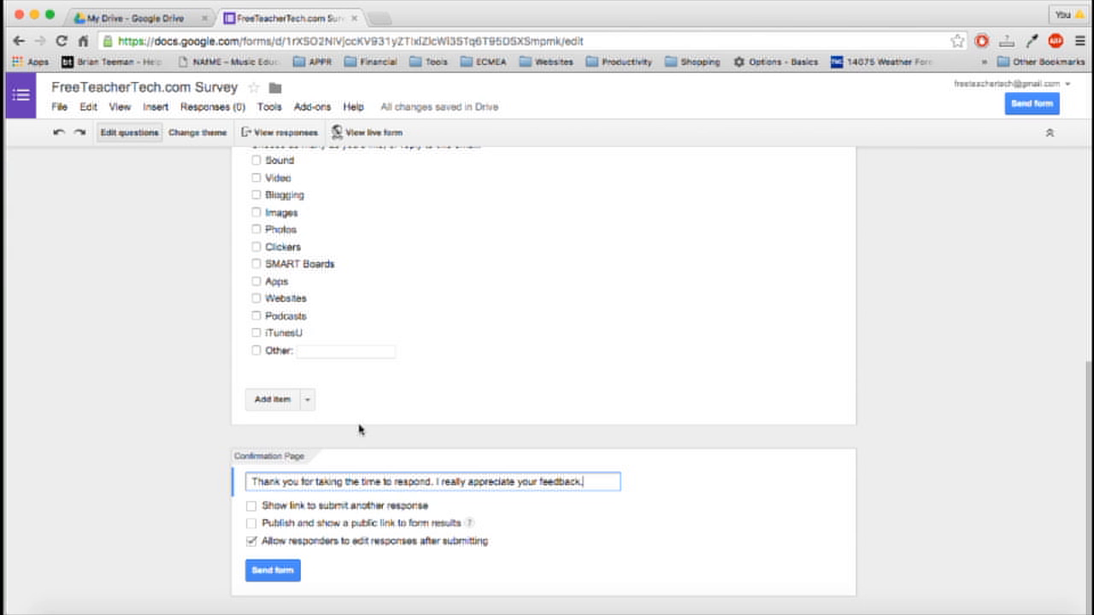
scroll(355, 423, up, 10)
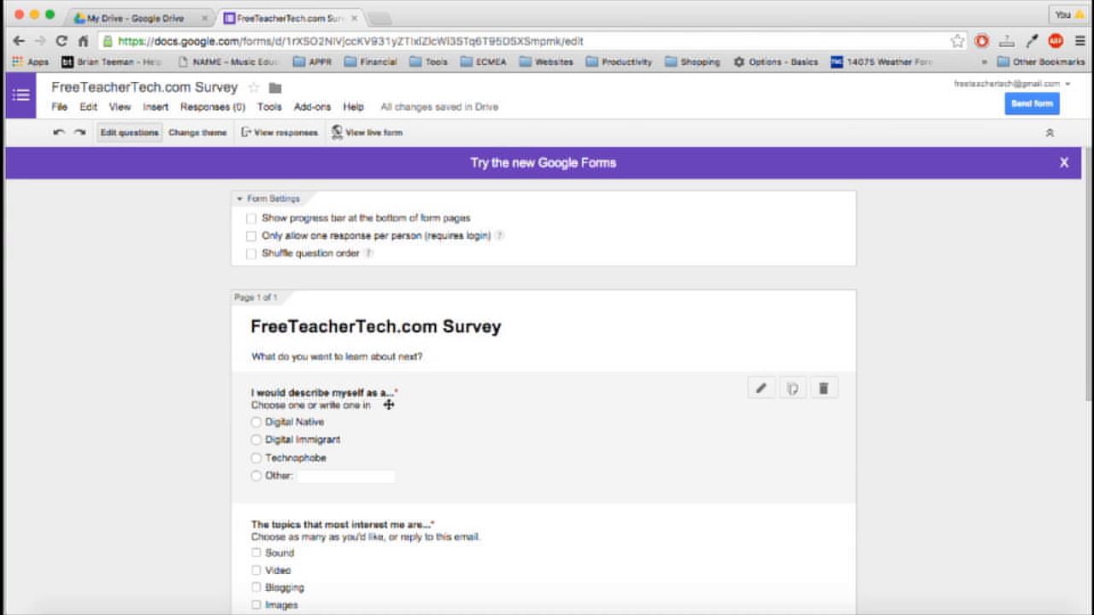